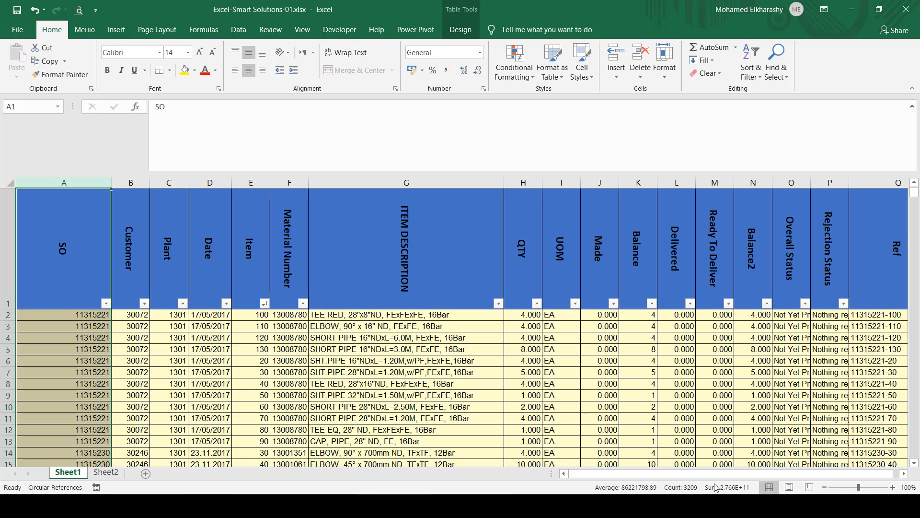
left_click(70, 389)
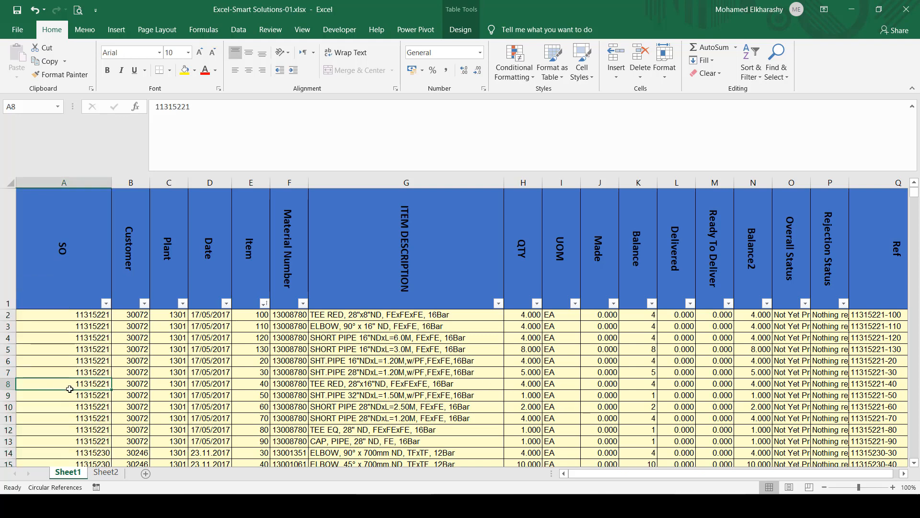
left_click(64, 183)
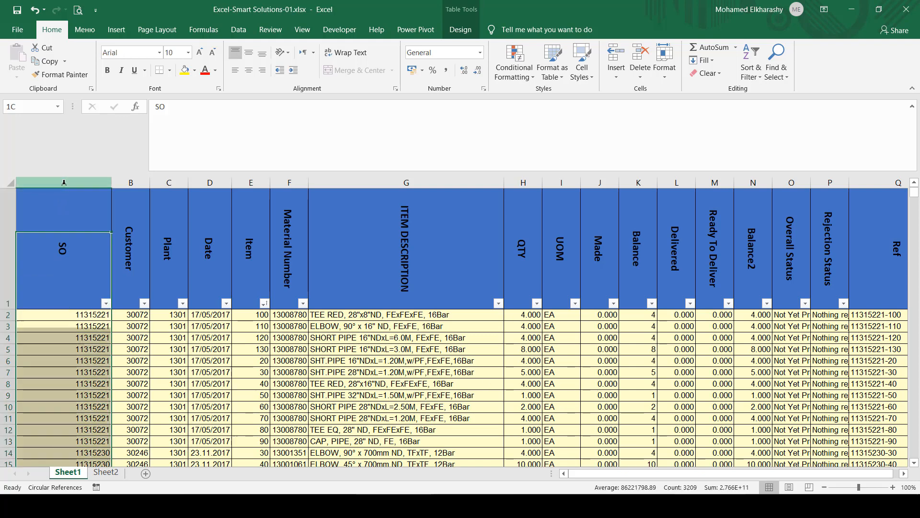
left_click(124, 236)
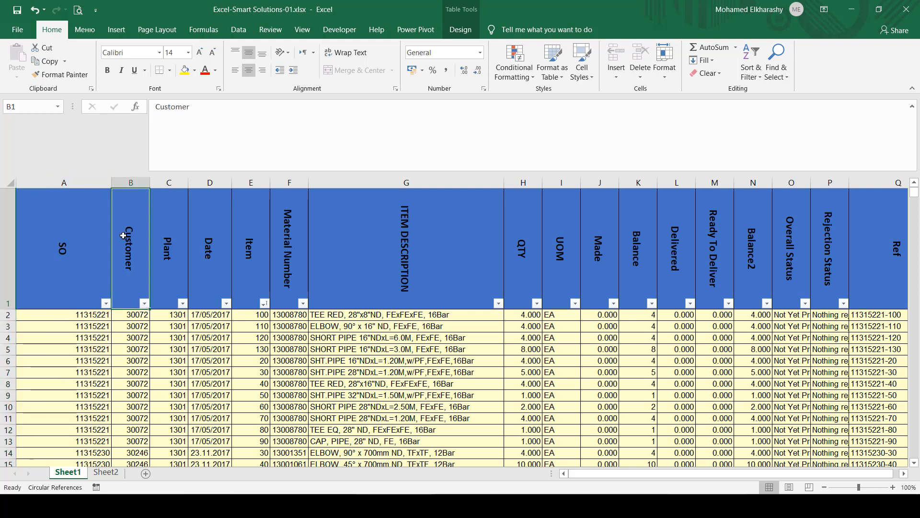
left_click(178, 178)
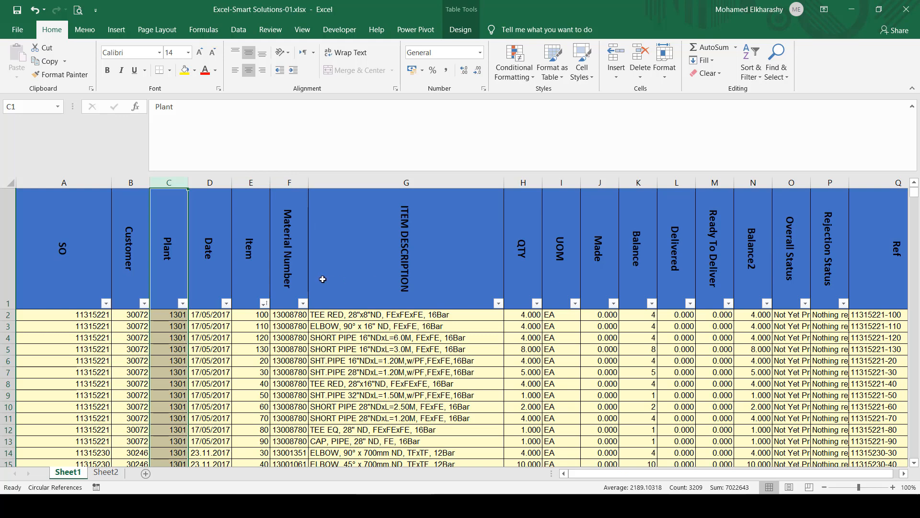
- Filter the SO column to show only the third sales order in its value list
left_click(105, 304)
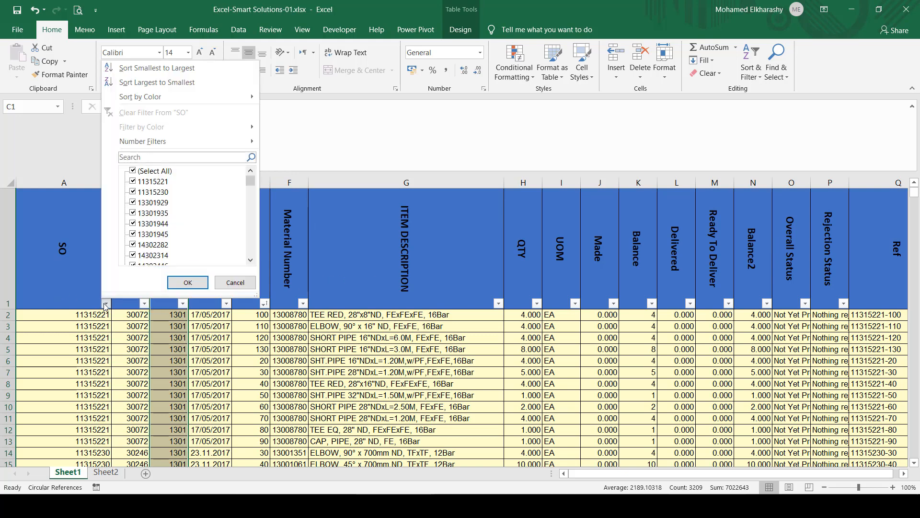
left_click(142, 172)
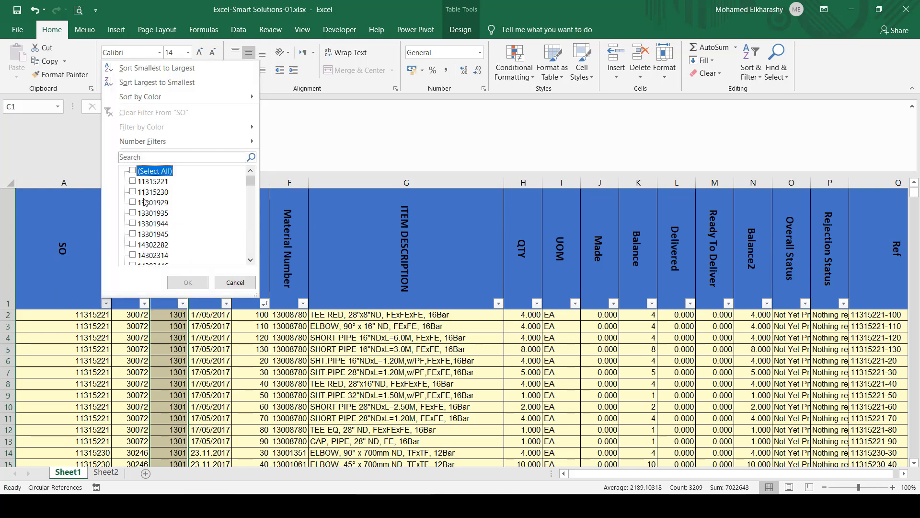
left_click(146, 202)
left_click(187, 281)
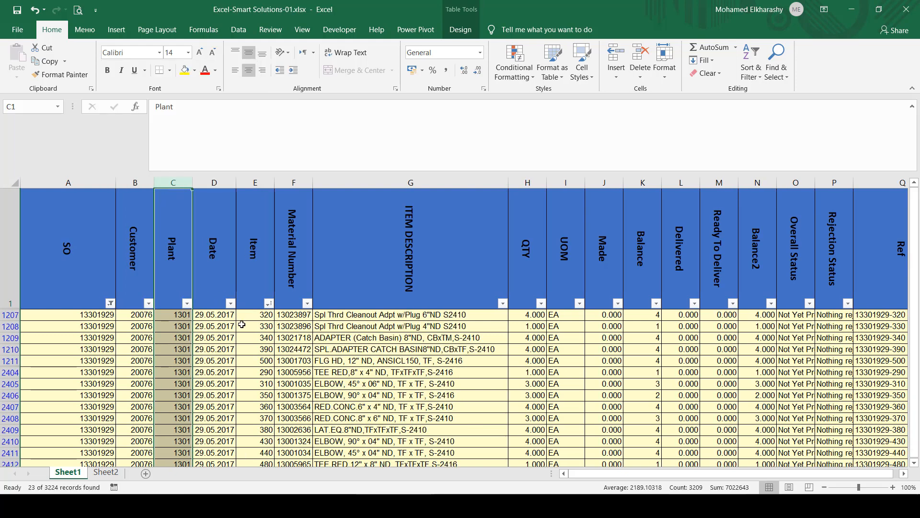
- Sort the filtered rows by the Item column from smallest to largest
left_click(254, 180)
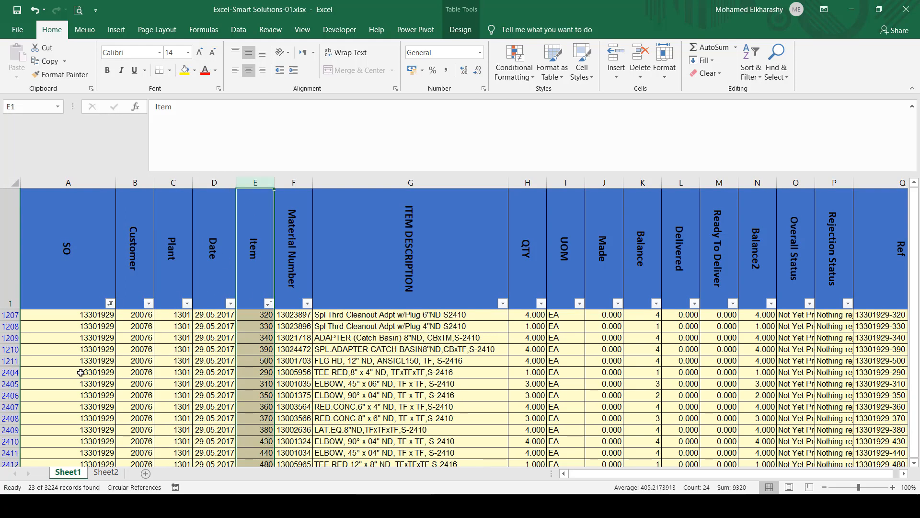
left_click(92, 325)
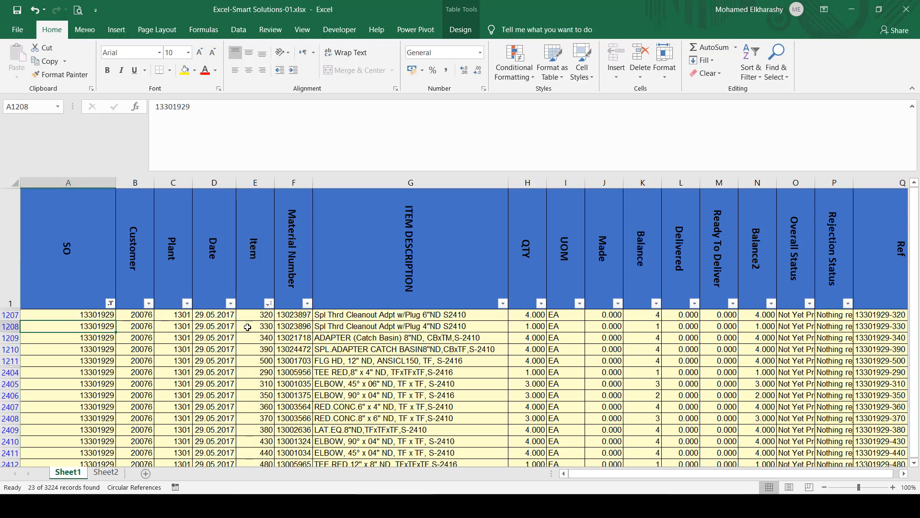
left_click(258, 181)
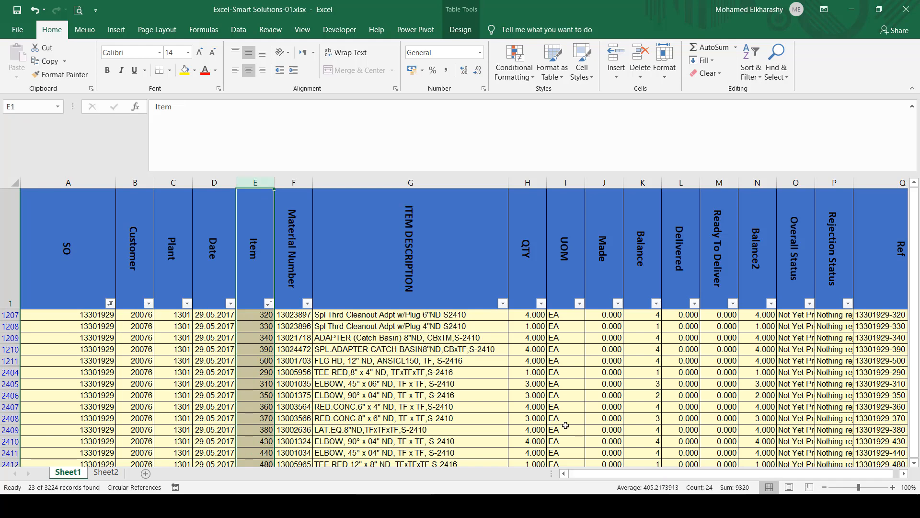
left_click(266, 308)
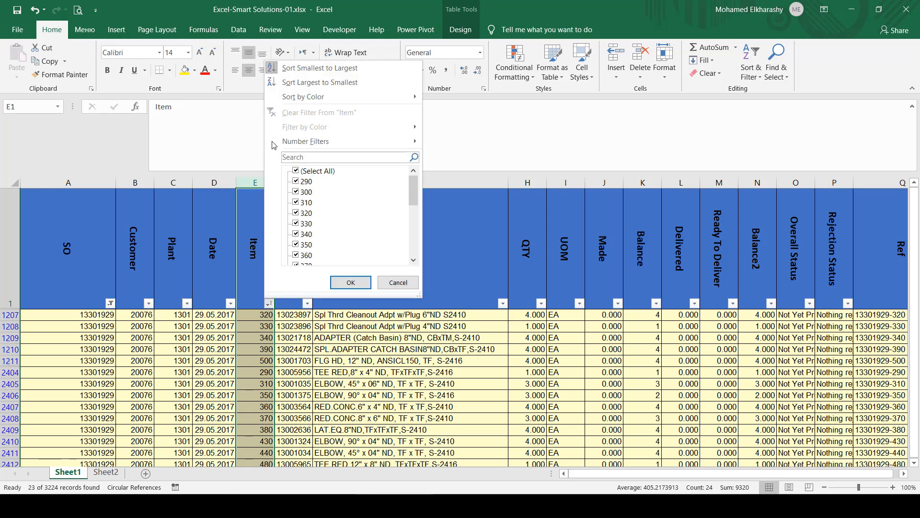
left_click(290, 64)
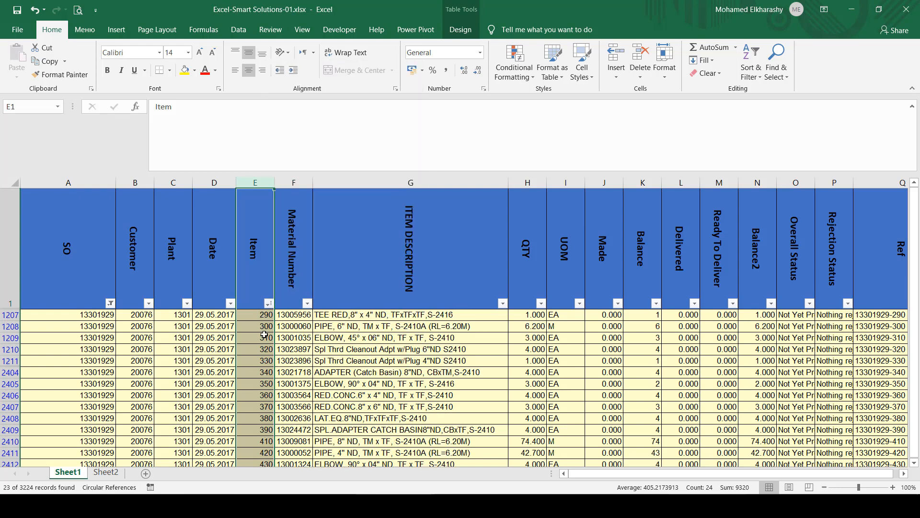
left_click(255, 337)
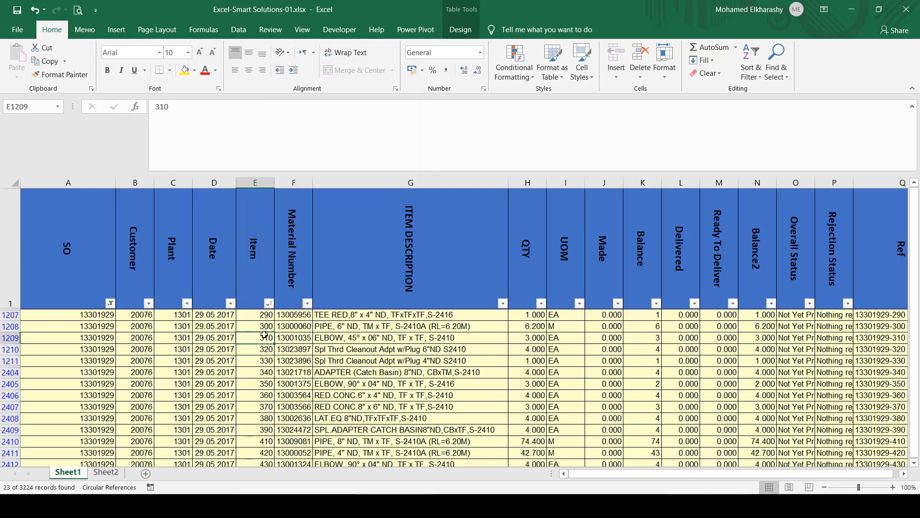
- Change the SO column filter to show only the eighth sales order in its value list
left_click(110, 302)
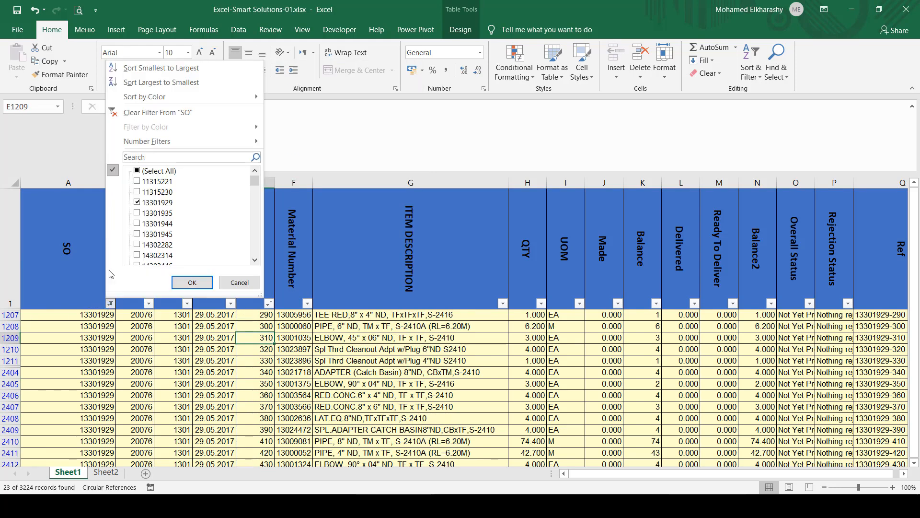
left_click(147, 184)
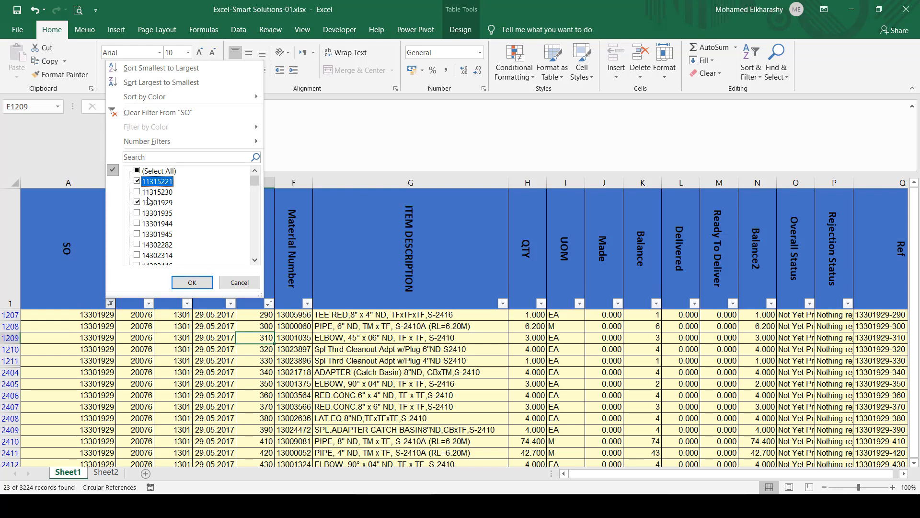
left_click(147, 202)
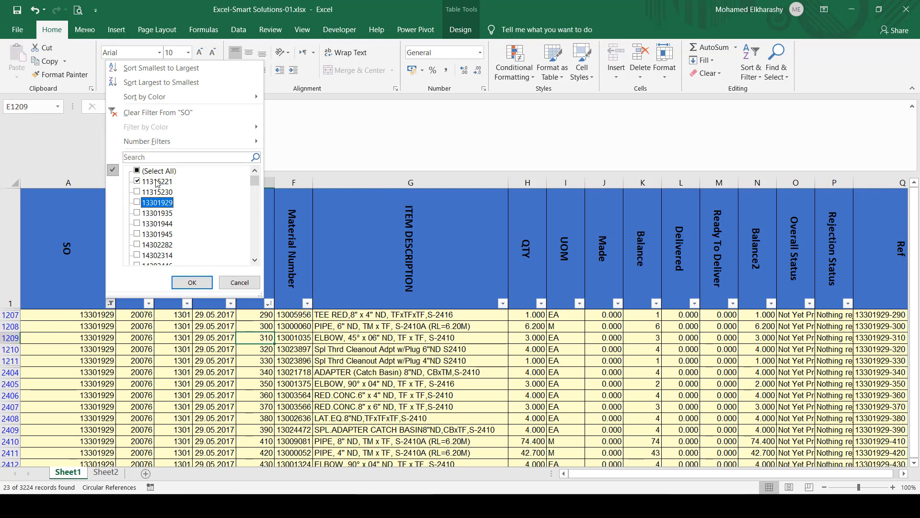
left_click(157, 181)
left_click(137, 255)
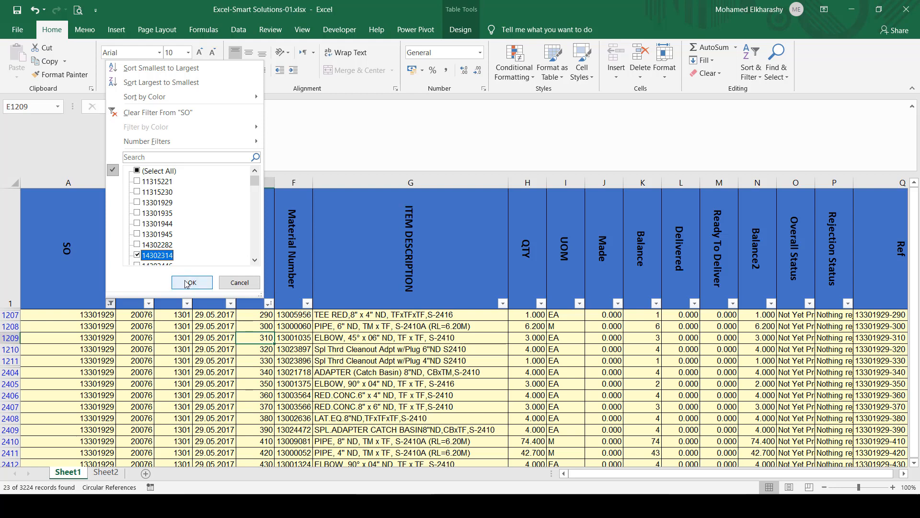
left_click(188, 282)
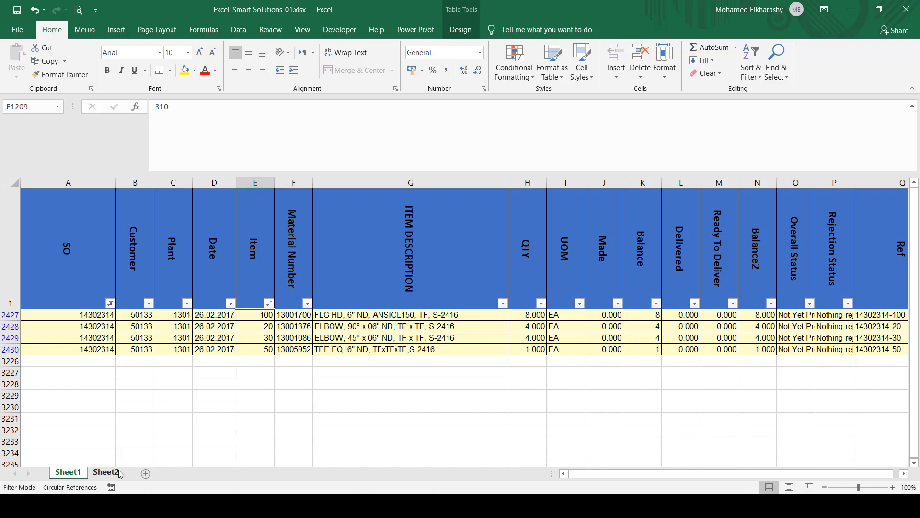
- Copy the filtered sales order number from cell A2429 into cell A2 of Sheet2, pasting values only
left_click(74, 335)
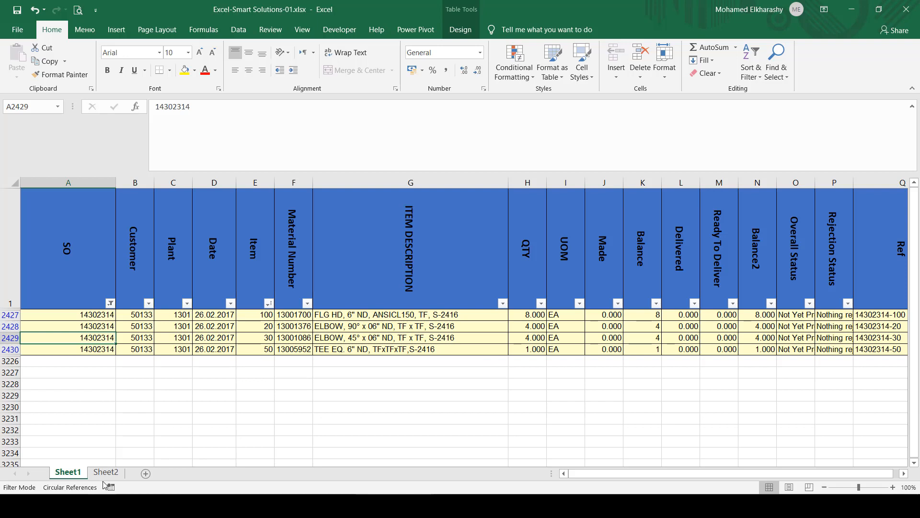
key("ctrl+c")
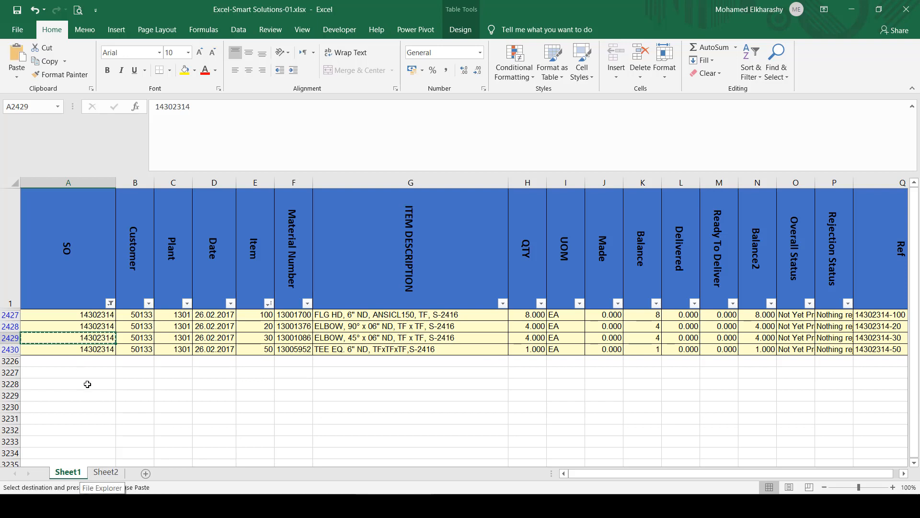
left_click(107, 473)
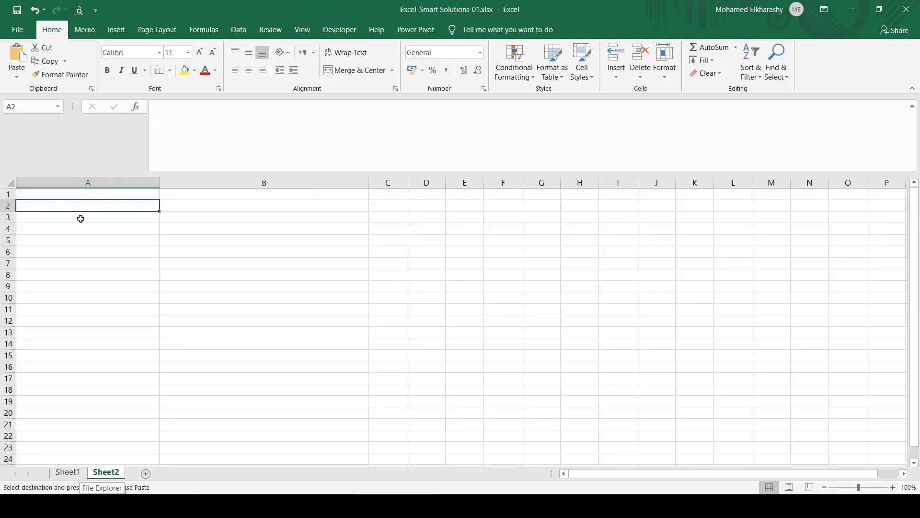
key("ctrl+v")
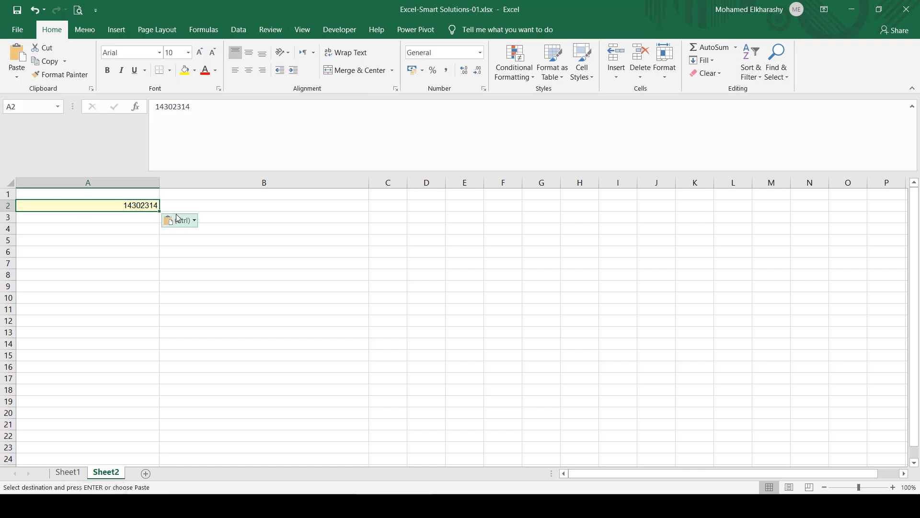
left_click(193, 220)
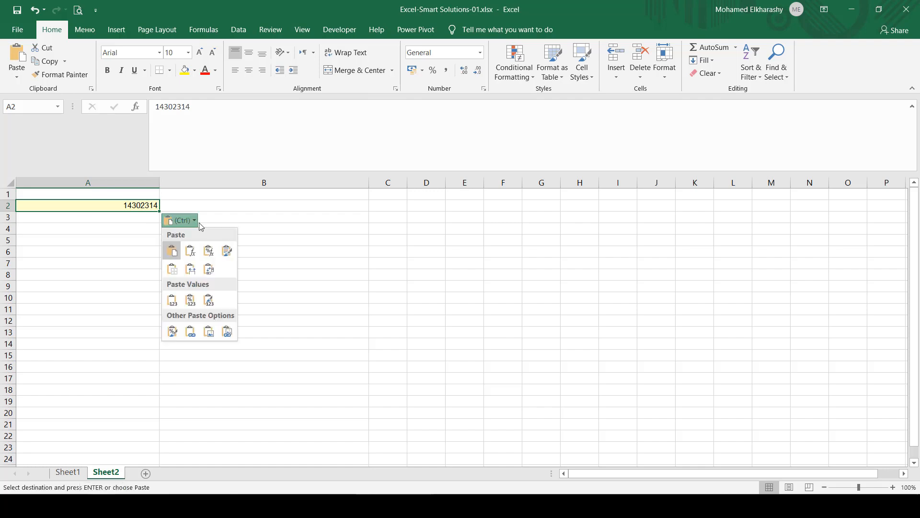
left_click(174, 300)
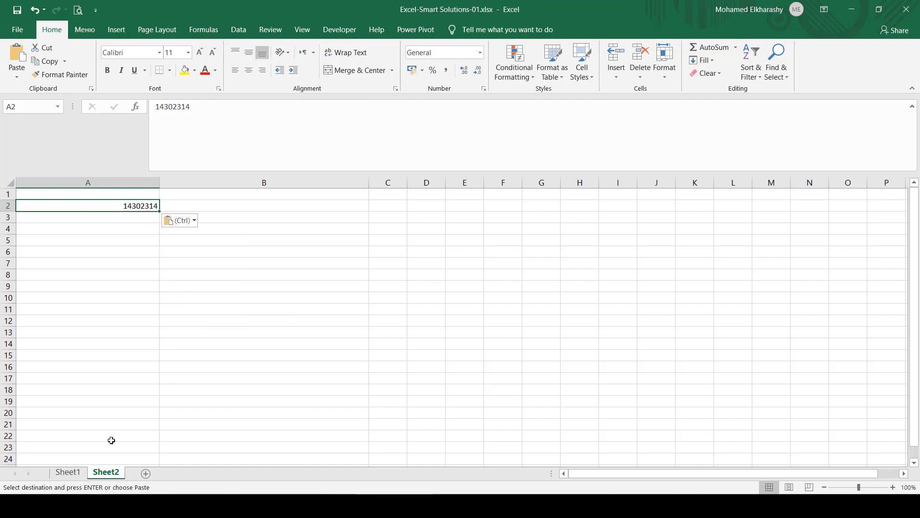
- Enter the order's item numbers from Sheet1 as the comma-separated list 20,30,50,100 in cell B2 of Sheet2
left_click(67, 472)
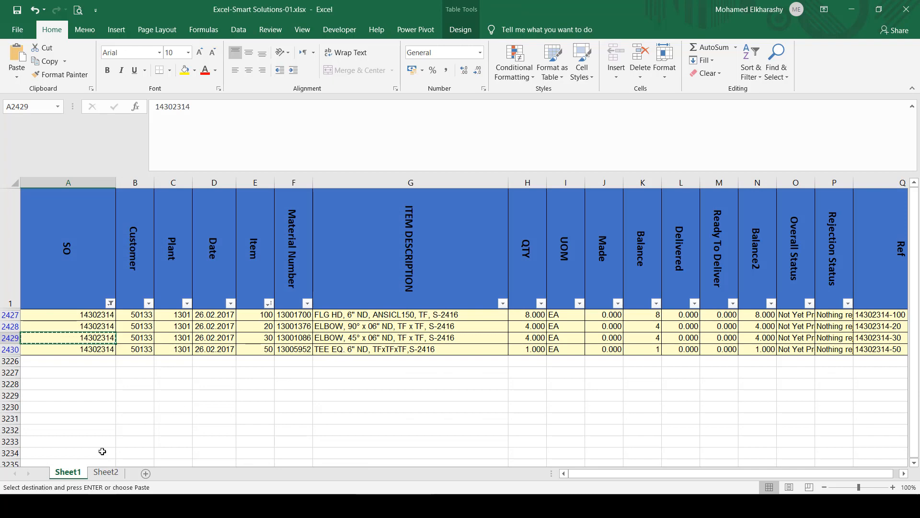
left_click(98, 473)
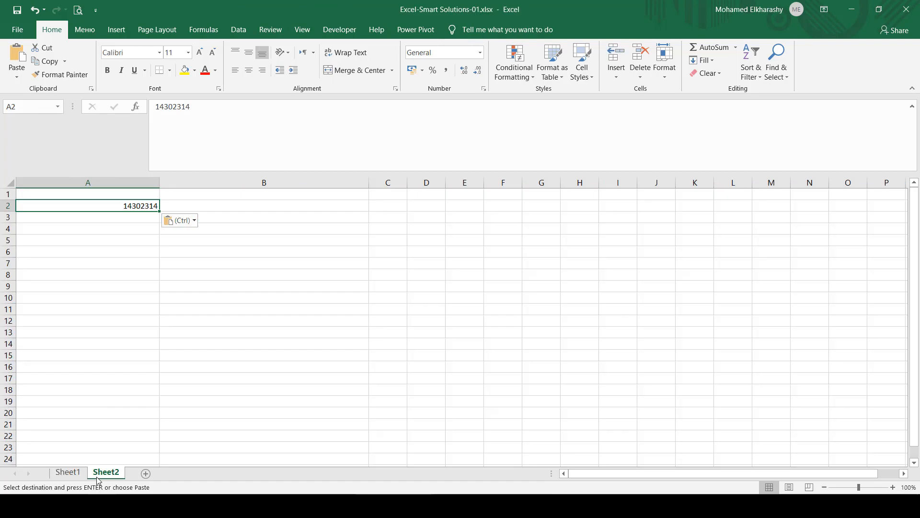
left_click(214, 199)
type("3")
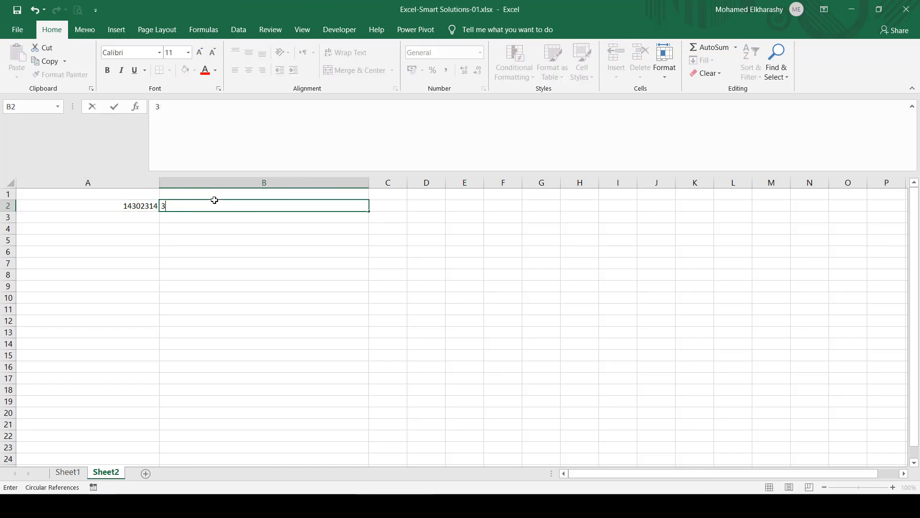
type("020,30,")
left_click(66, 472)
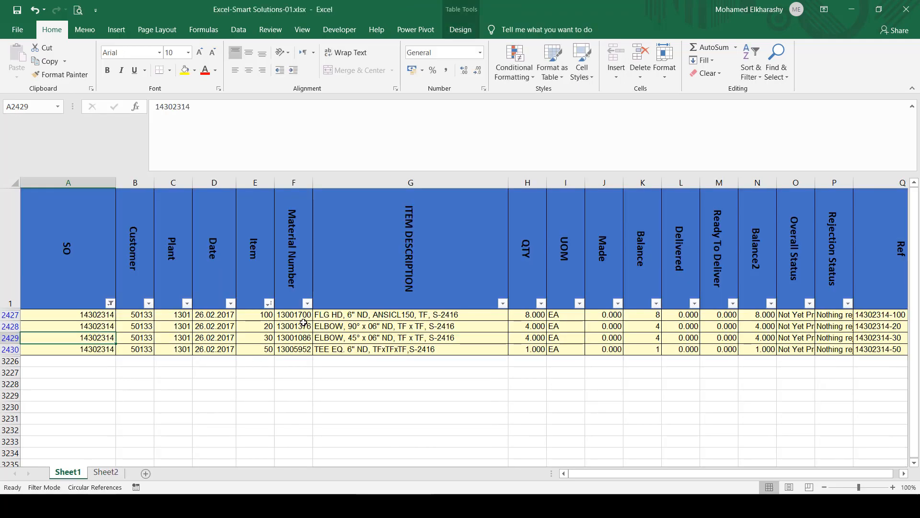
left_click(105, 473)
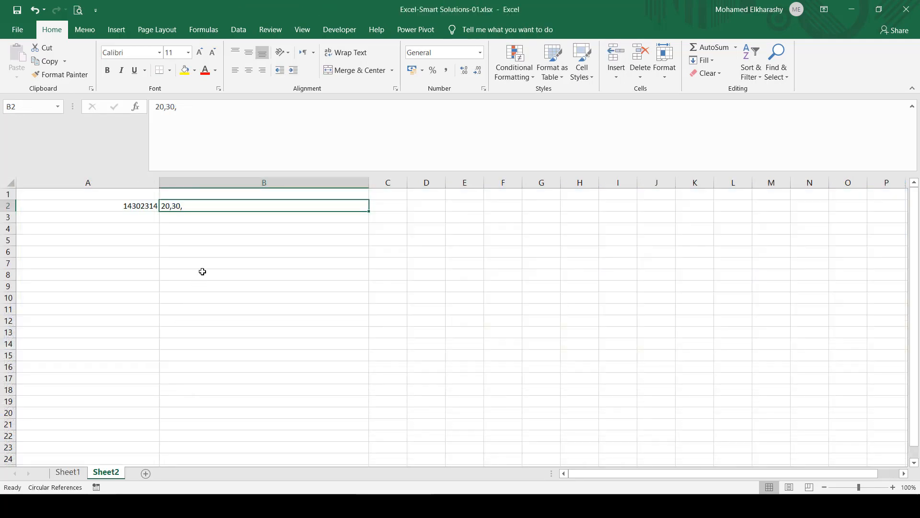
double_click(202, 208)
type("50,100")
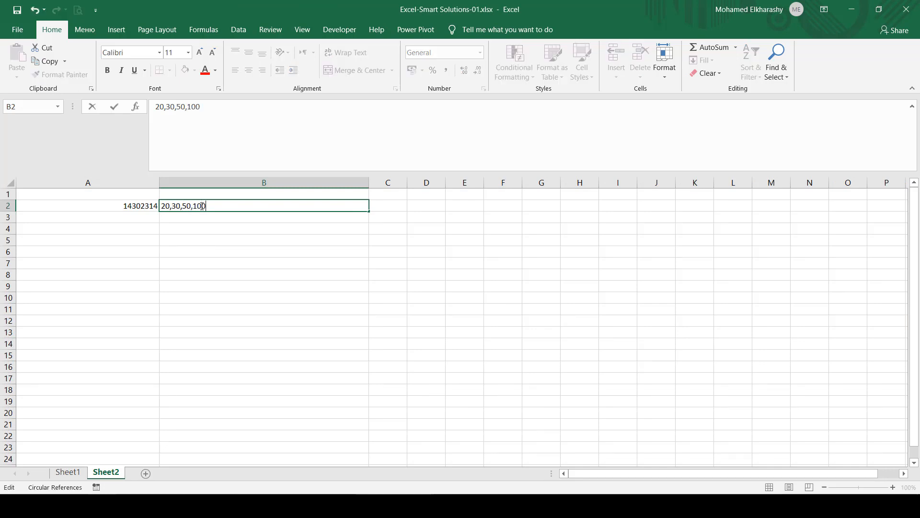
key("Return")
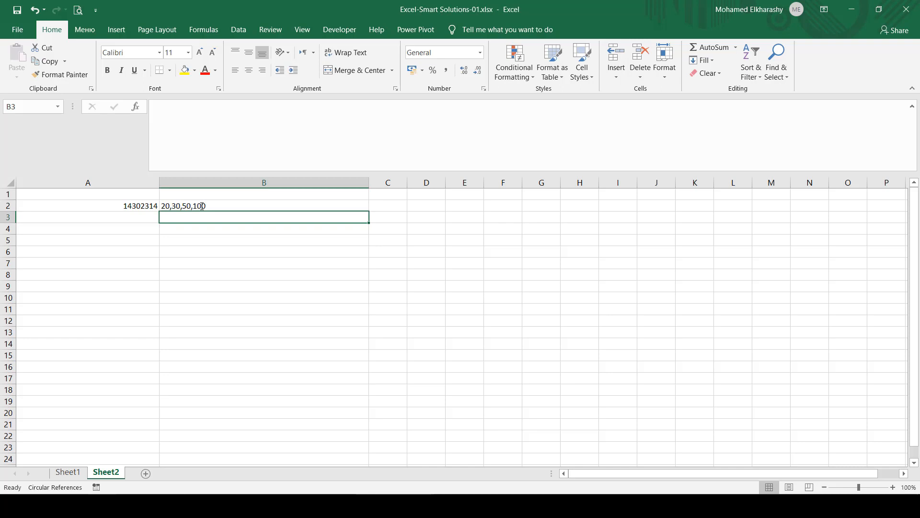
left_click(201, 206)
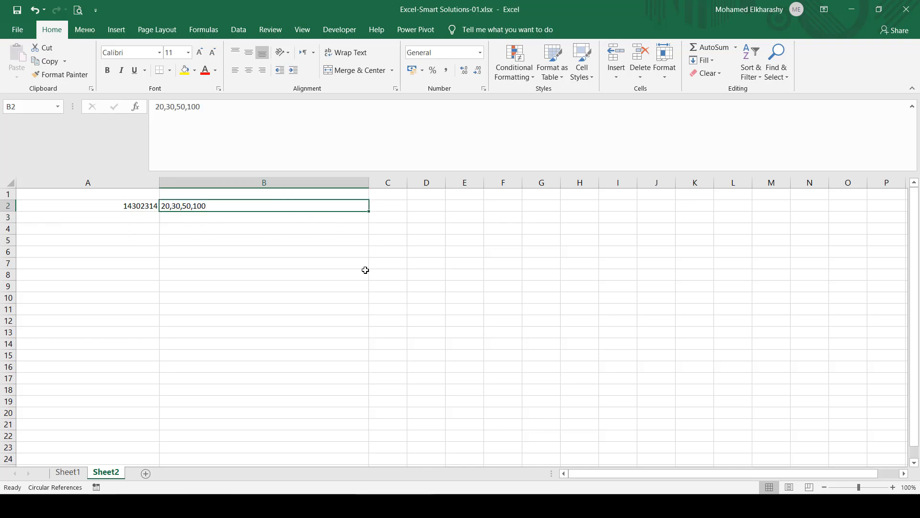
- Widen column C on Sheet2 to nearly the width of column B
left_click(384, 207)
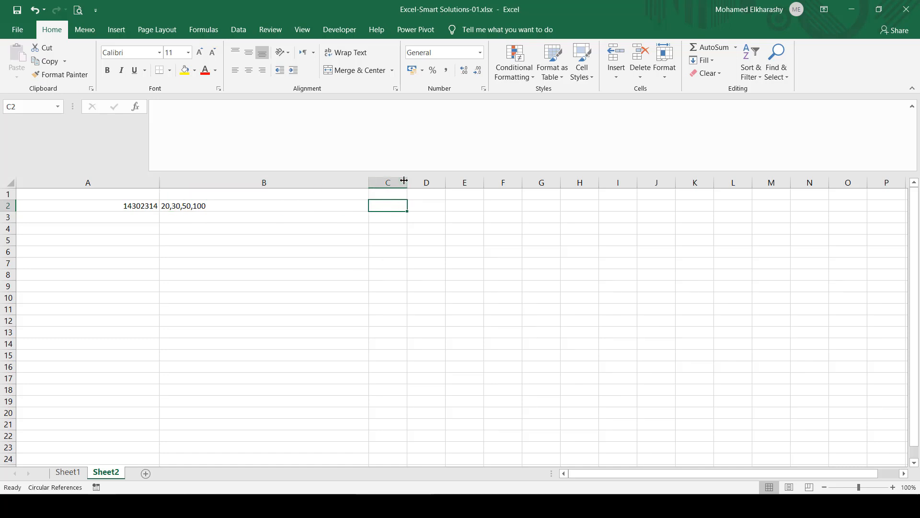
left_click_drag(408, 183, 561, 169)
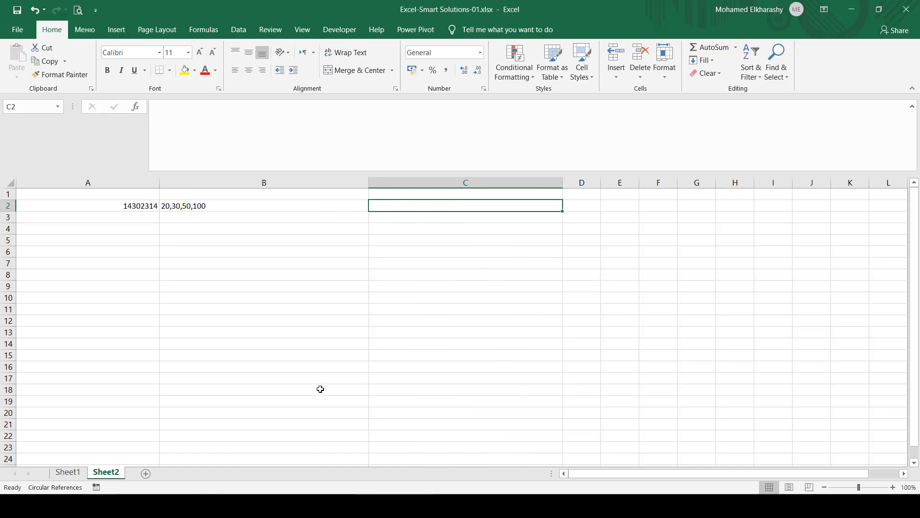
left_click(227, 217)
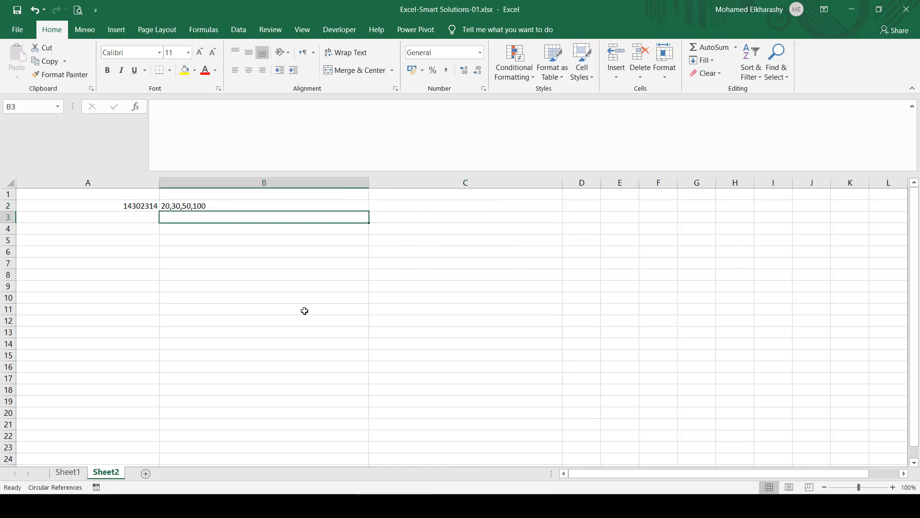
- Start a TEXTJOIN formula in cell C3 of Sheet2
left_click(293, 246)
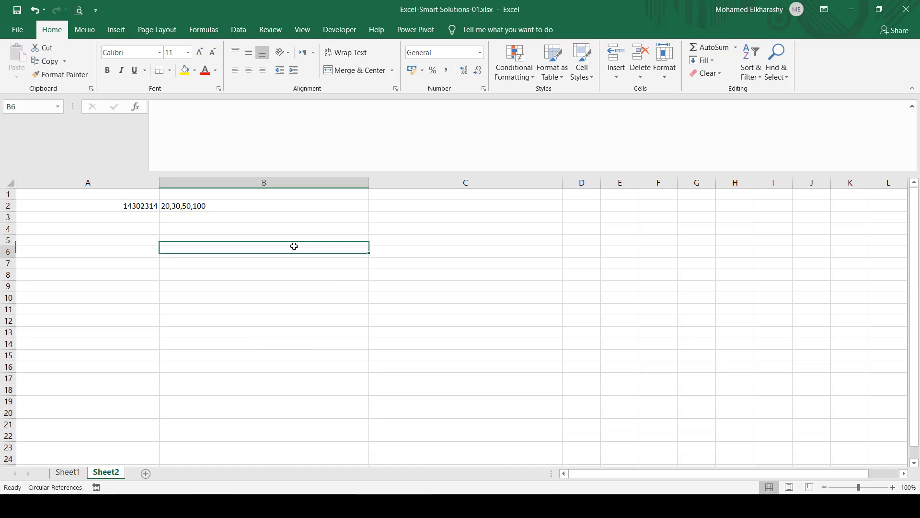
left_click(218, 238)
left_click(428, 218)
type("=TEXT(")
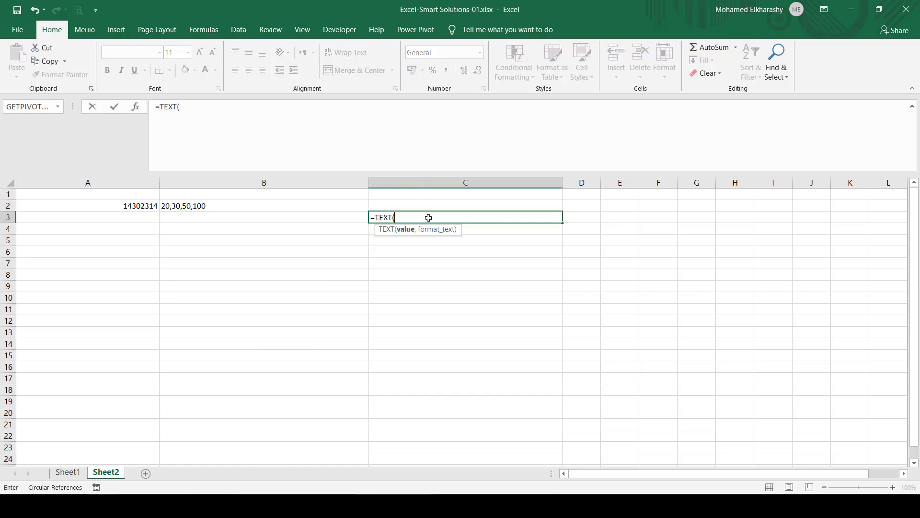
key("BackSpace")
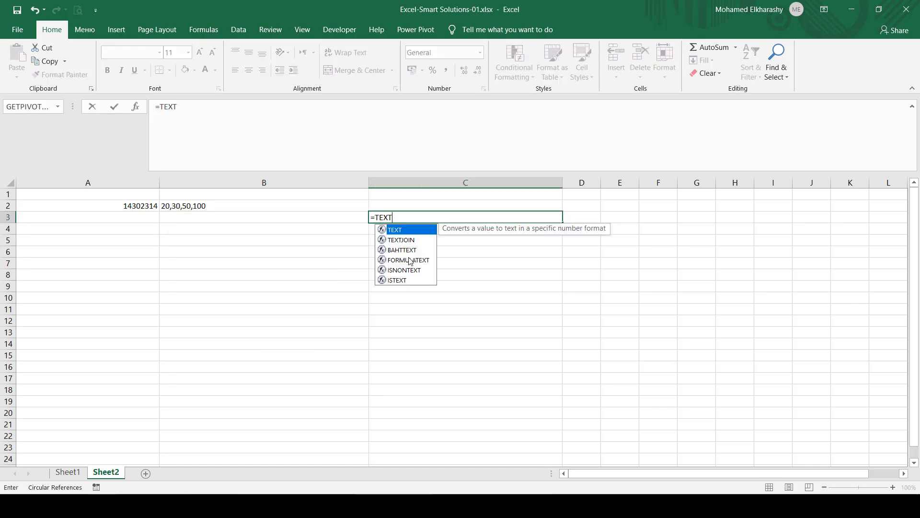
key("Down")
key("Tab")
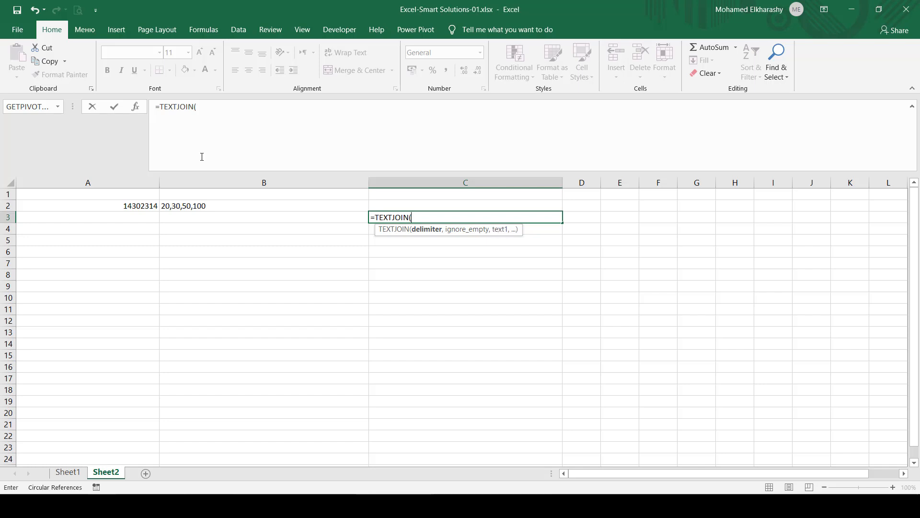
- Try TEXTJOIN in C3 on the range A2:B2 with a comma delimiter and Ignore_empty true, and clear the cell again
left_click(135, 106)
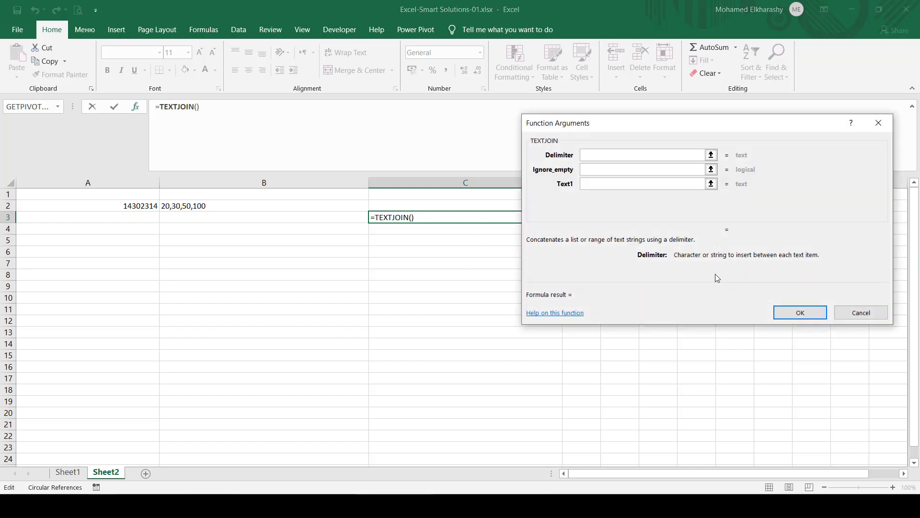
type(",")
left_click(589, 174)
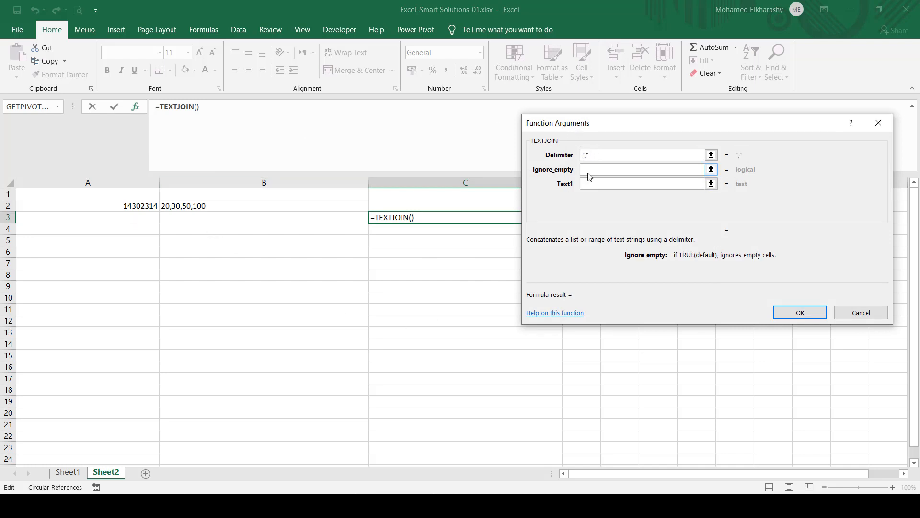
type("true")
key("Tab")
left_click(603, 182)
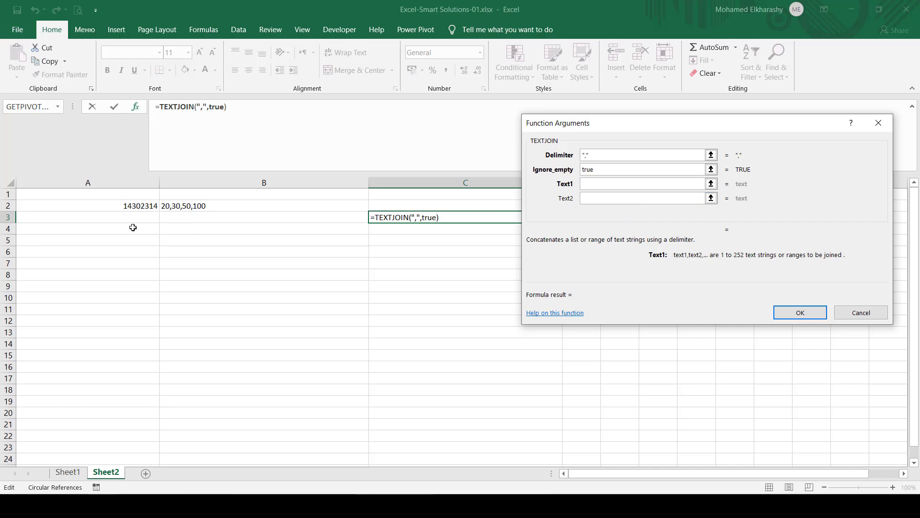
left_click_drag(126, 204, 253, 204)
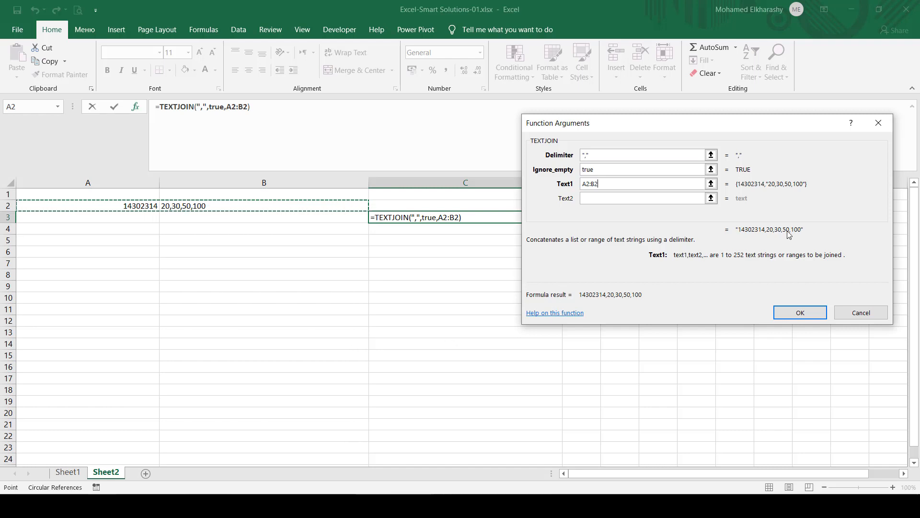
left_click(799, 312)
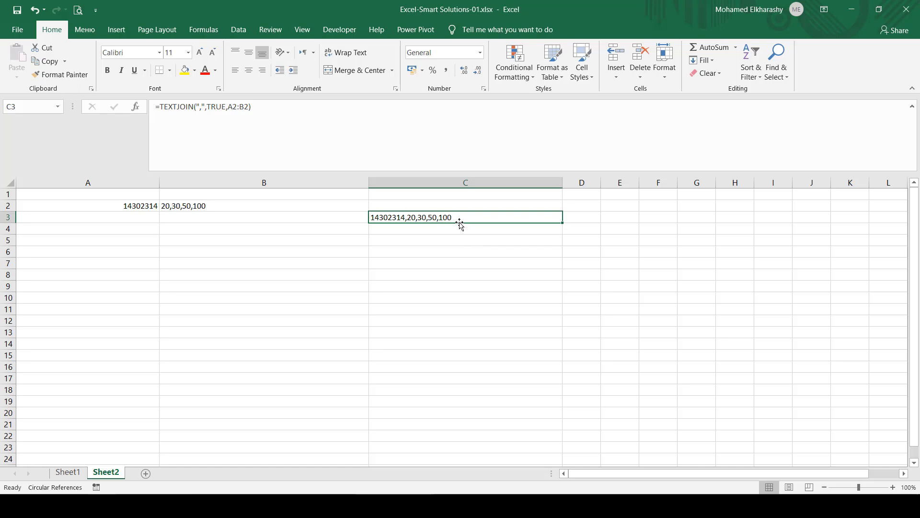
key("Delete")
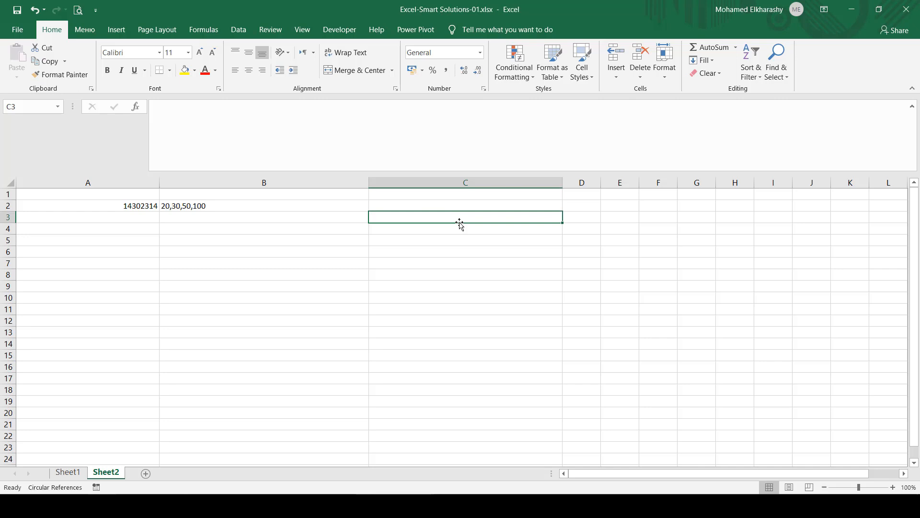
left_click(426, 202)
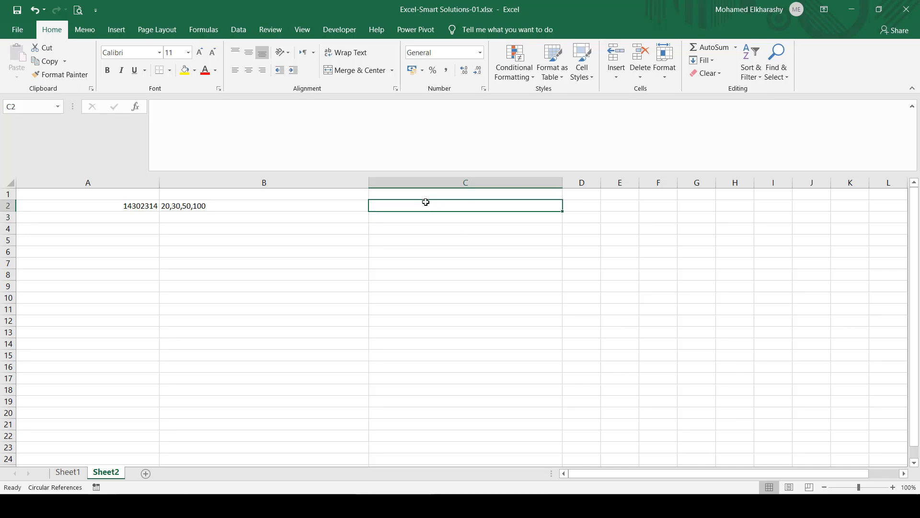
left_click(228, 207)
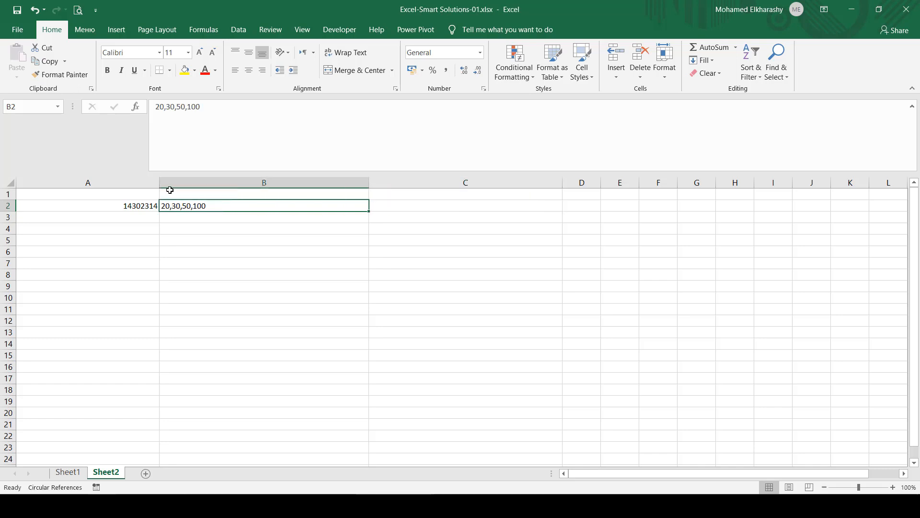
left_click(441, 207)
type("=")
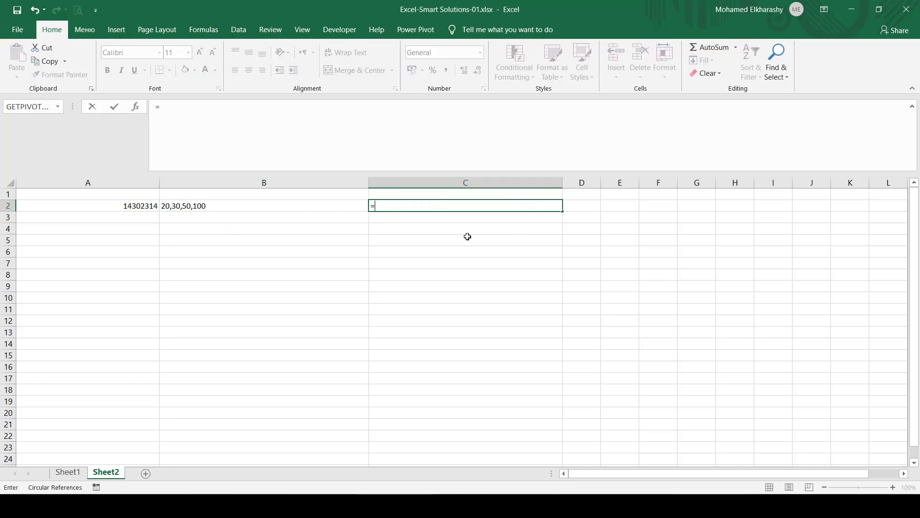
type("te")
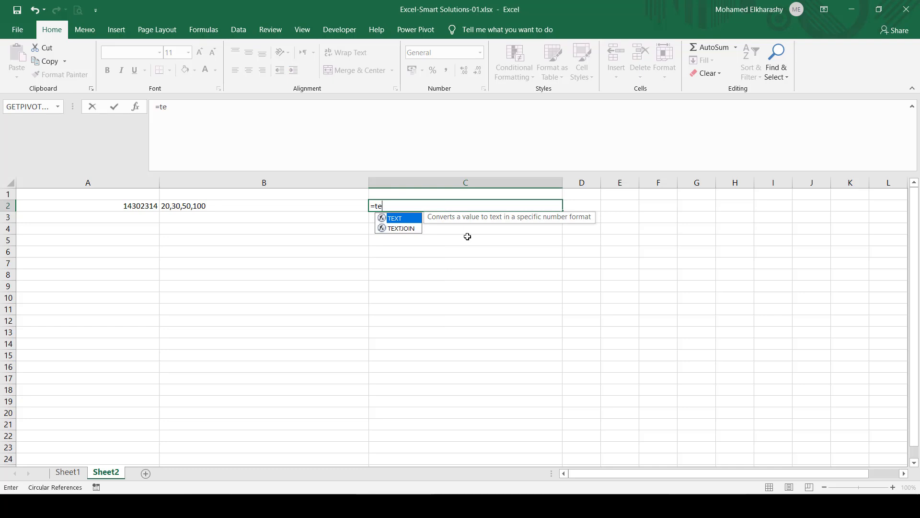
key("Down")
key("Tab")
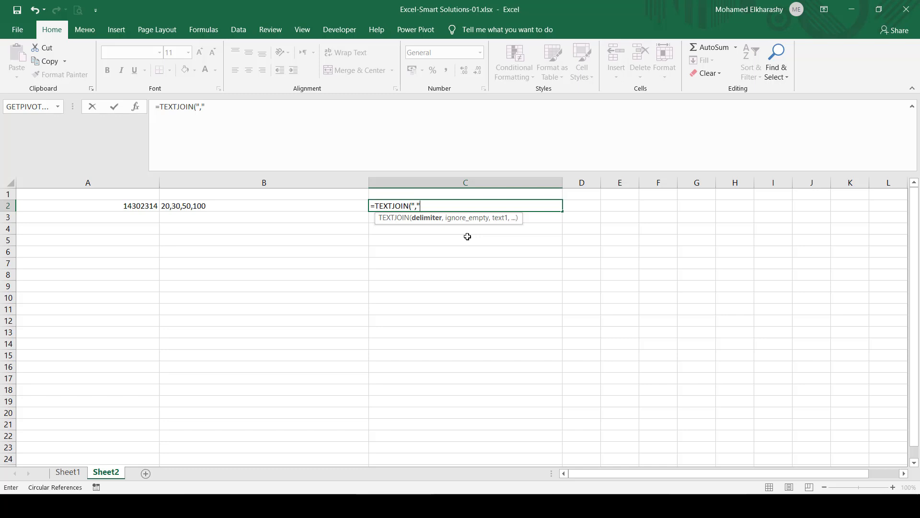
key("Escape")
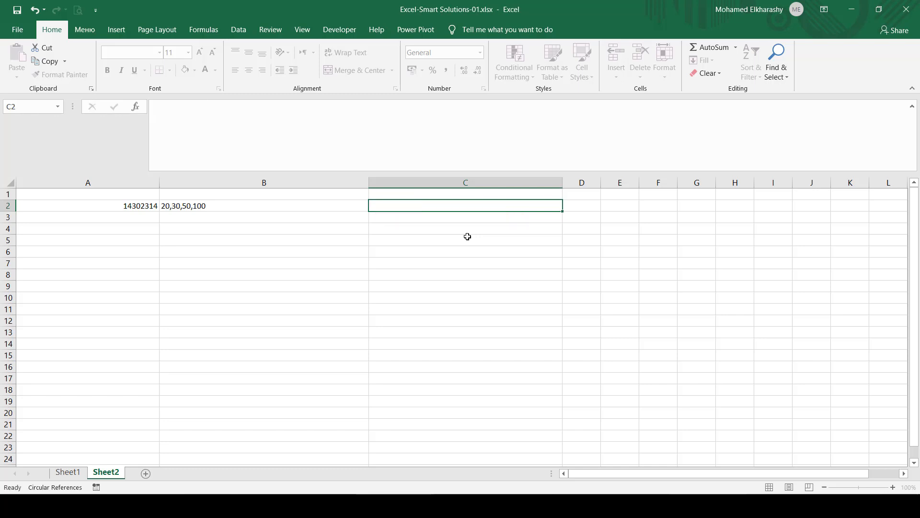
- Begin a TEXTJOIN formula in cell C2 of Sheet2 with a comma as delimiter and TRUE for ignoring empty cells
type("=text")
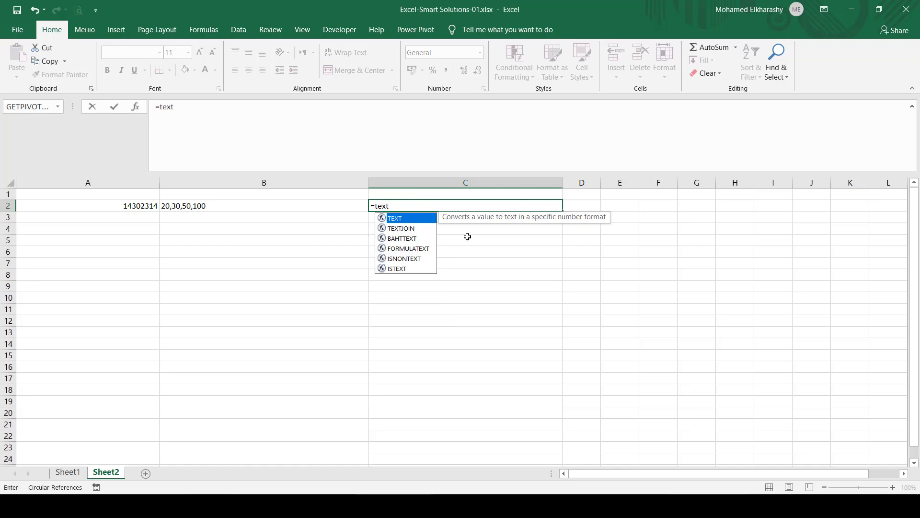
key("Down")
key("Tab")
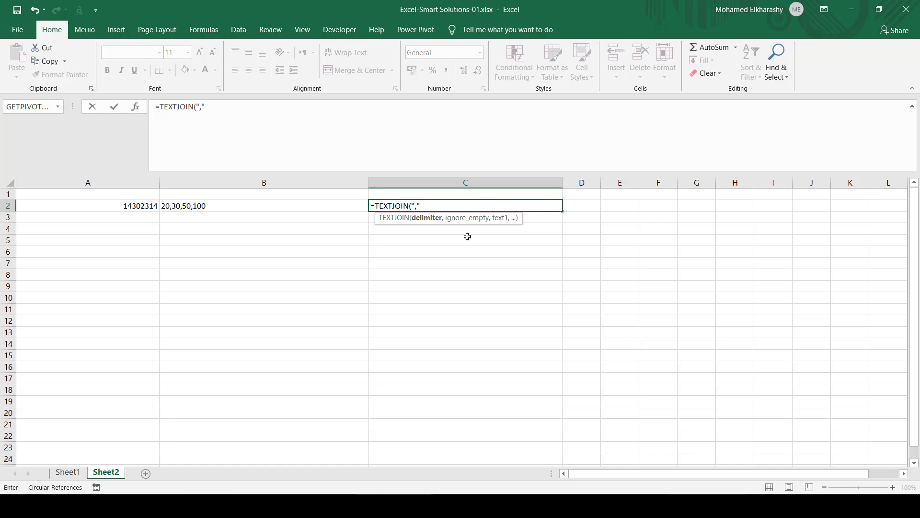
type("\",\",")
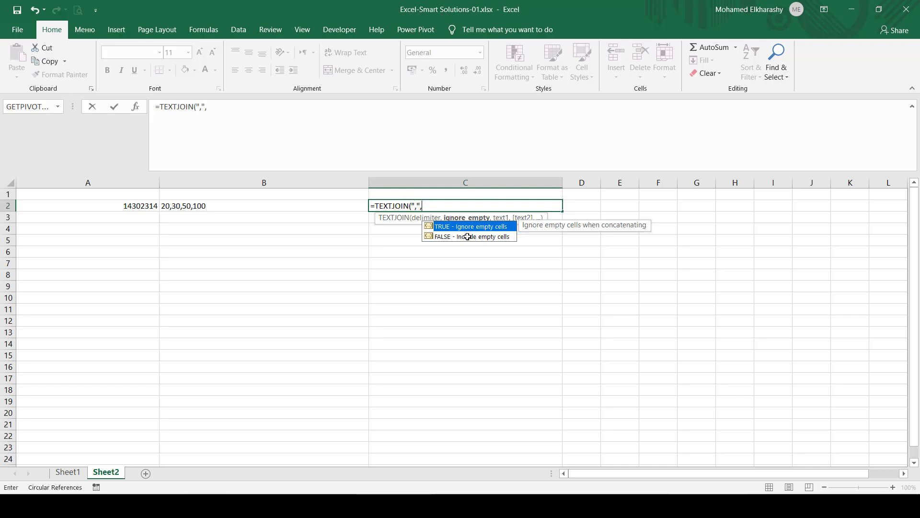
key("Down")
key("Up")
key("Tab")
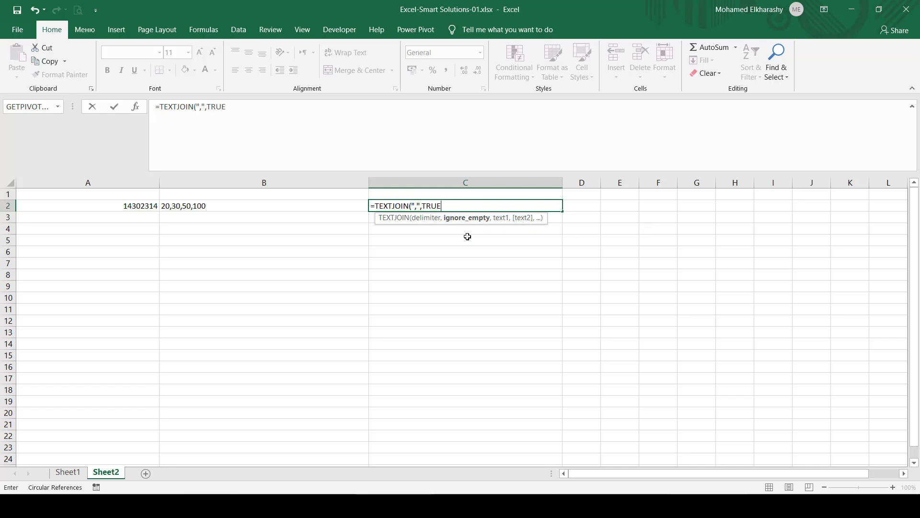
type(",")
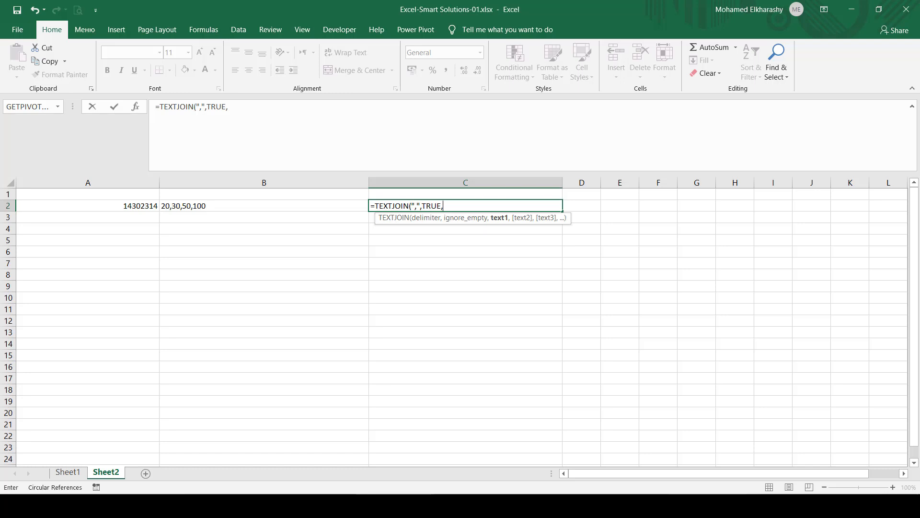
- Add an IF function as the text argument, testing whether Sheet1 column A equals Sheet2!A2
type("if")
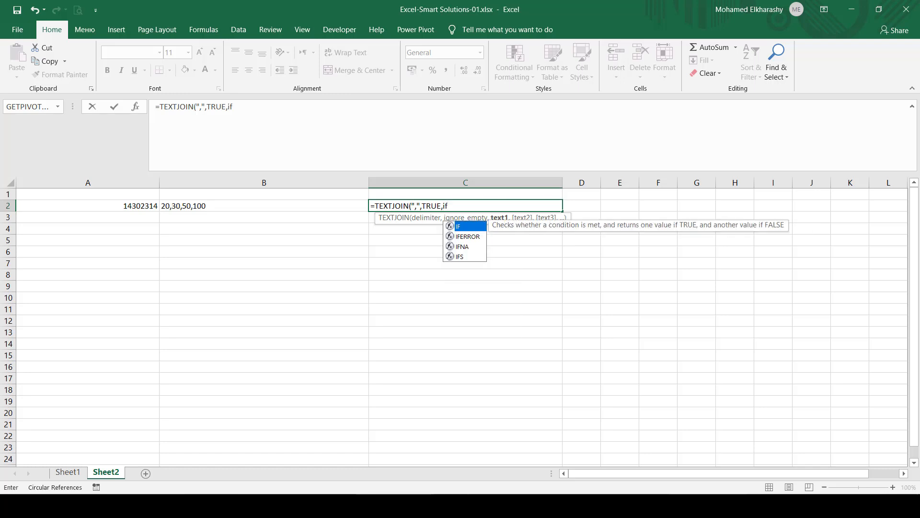
key("Tab")
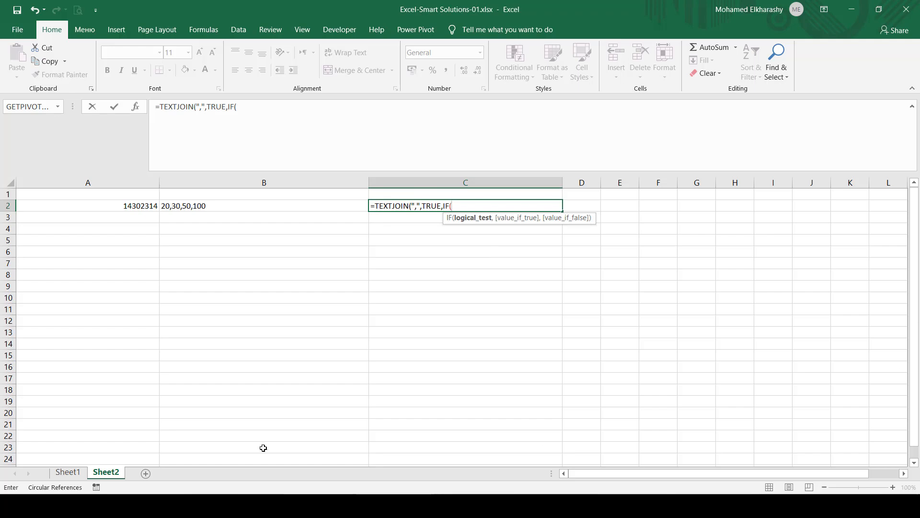
left_click(68, 472)
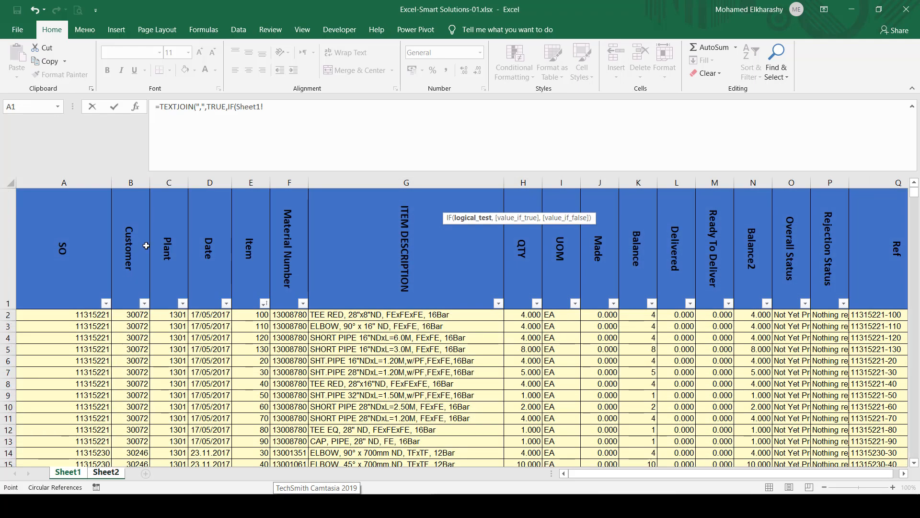
left_click(54, 186)
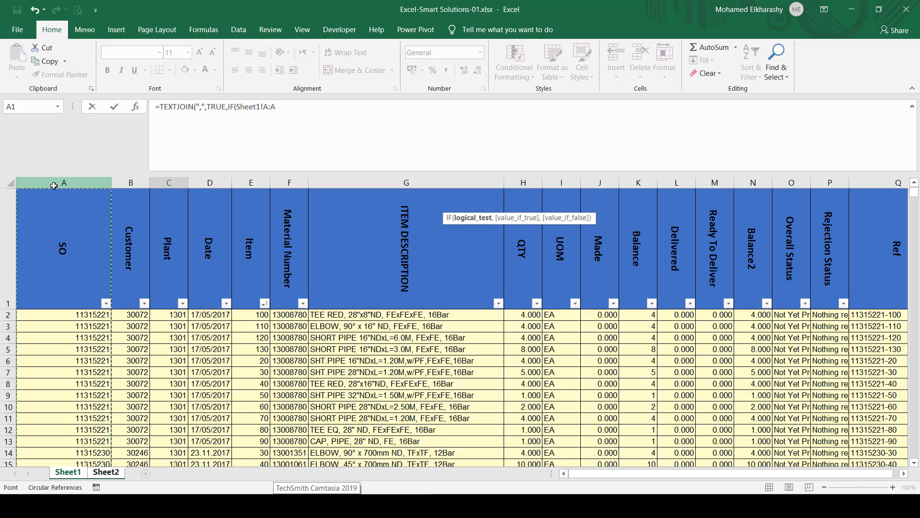
type("=")
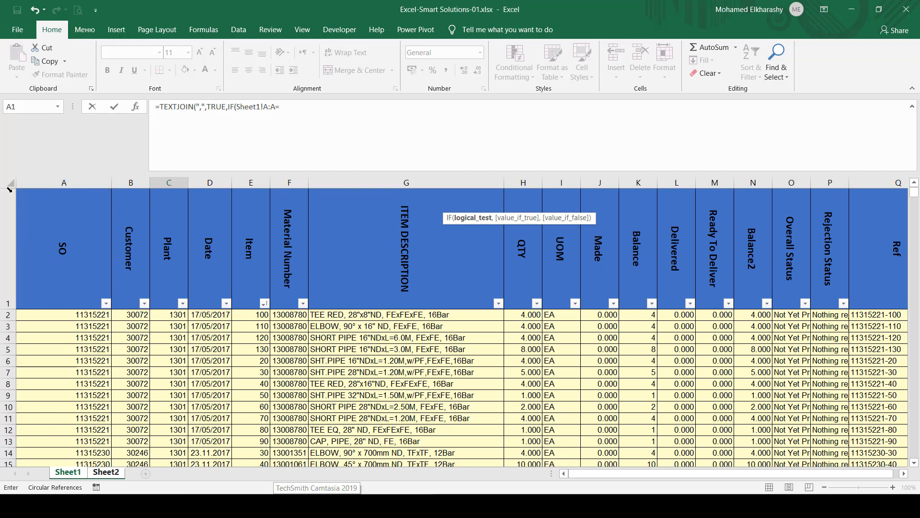
left_click(119, 473)
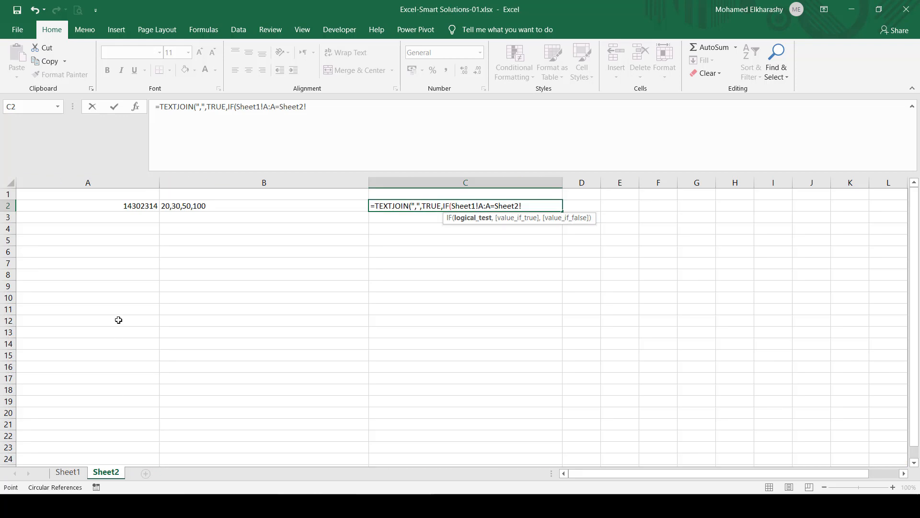
left_click(115, 204)
type(",")
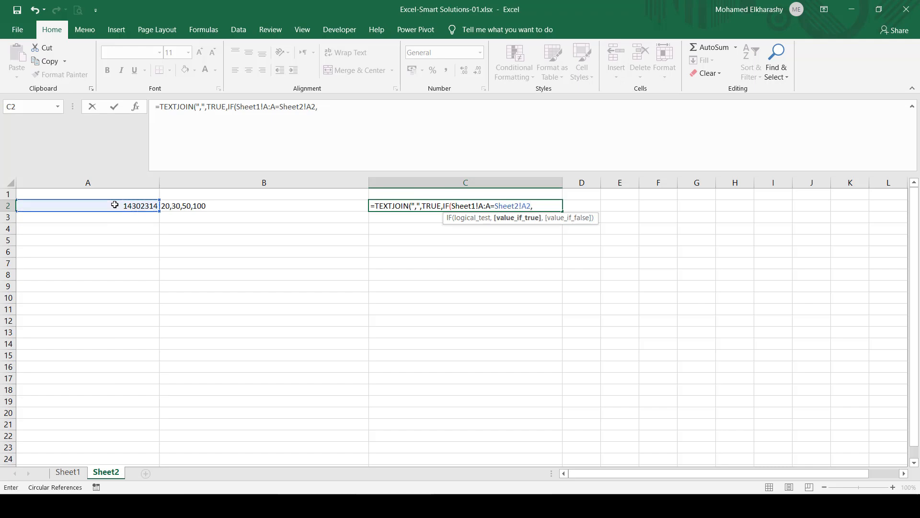
- Make the IF return Sheet1 column E when true and "" when false, and enter the completed formula in C2 as an array formula
left_click(68, 472)
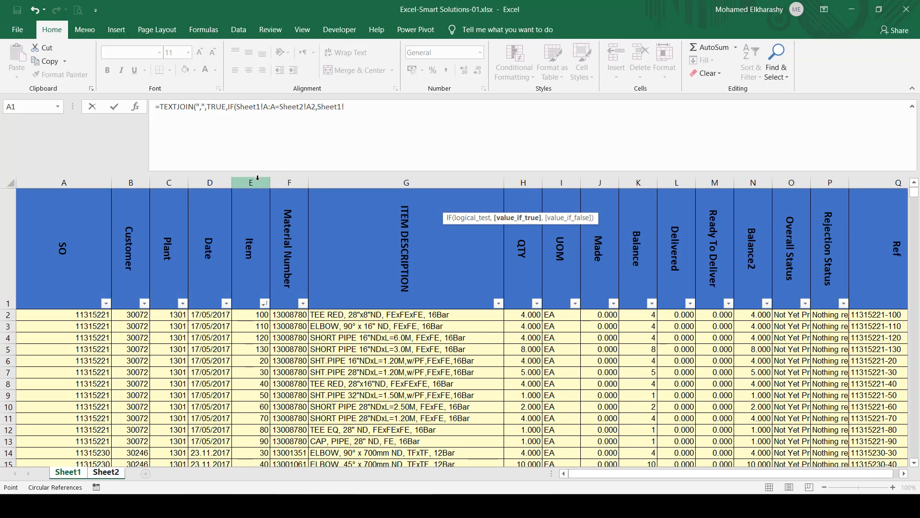
left_click(258, 178)
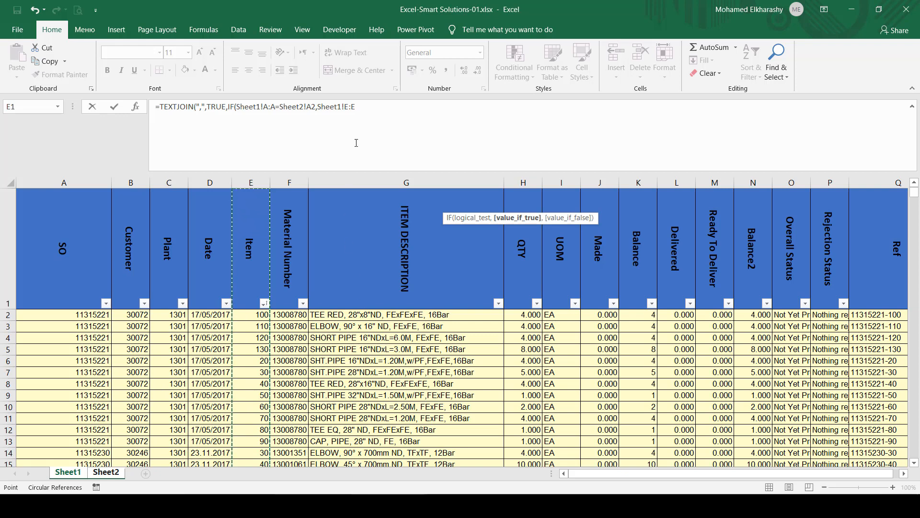
left_click(371, 118)
type(",")
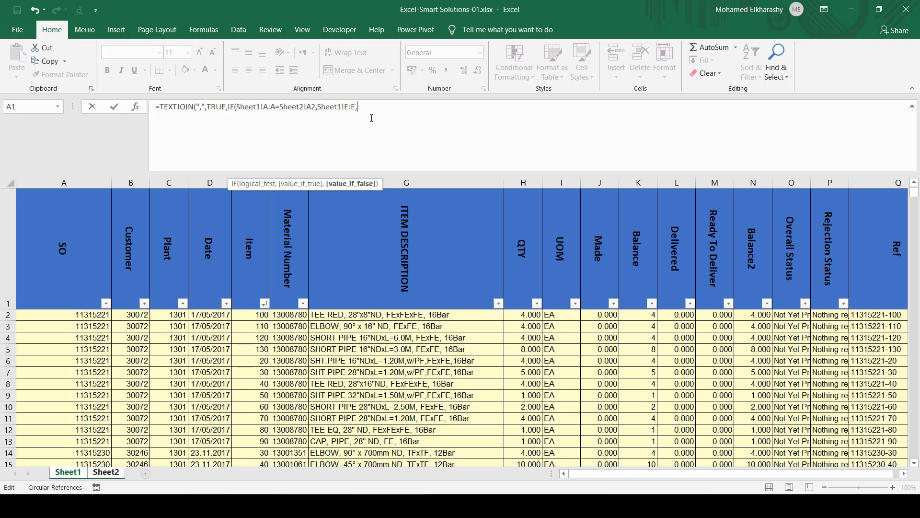
type("\"")
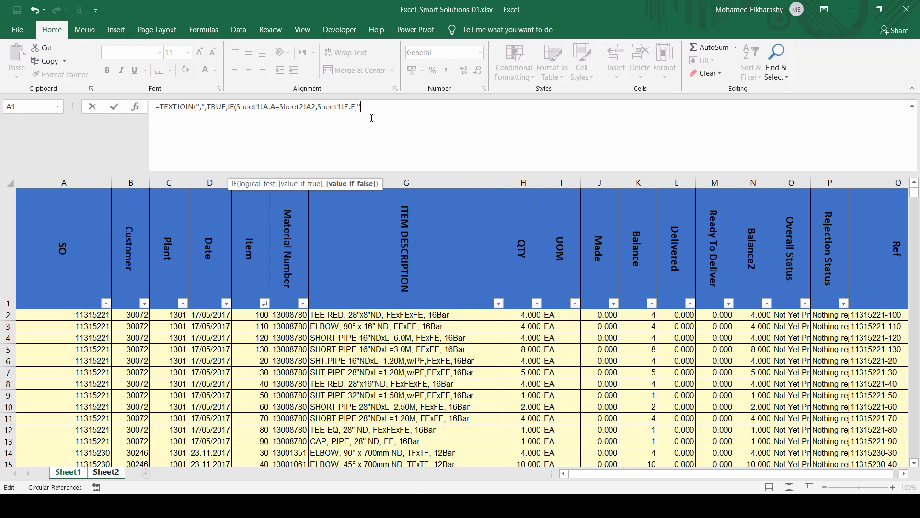
type(" \"\")")
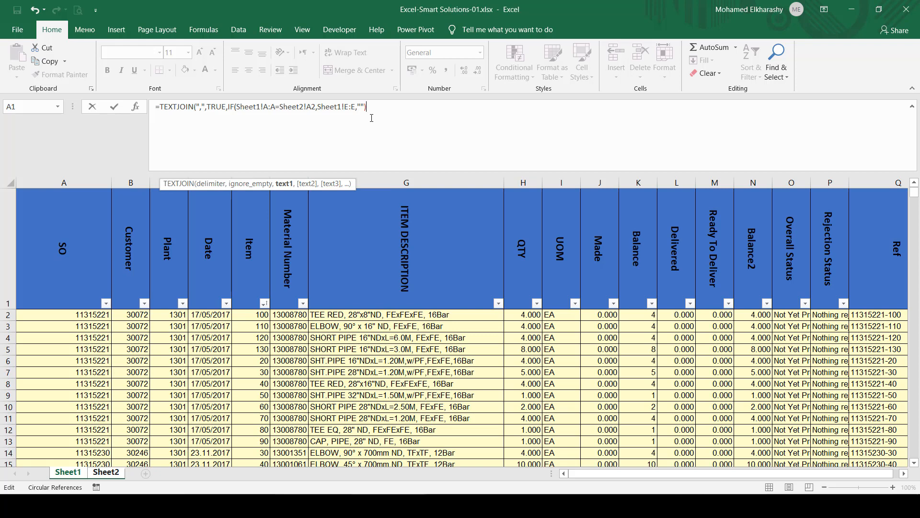
type(")")
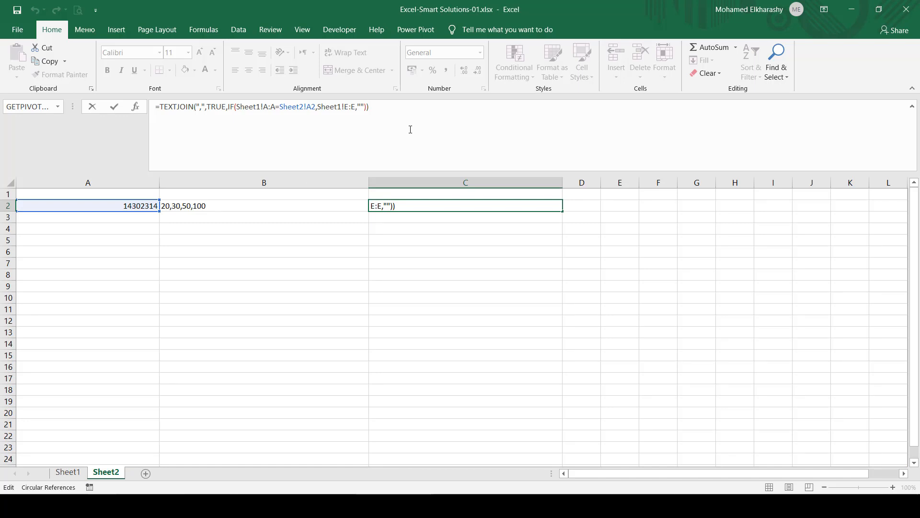
key("ctrl+shift+Return")
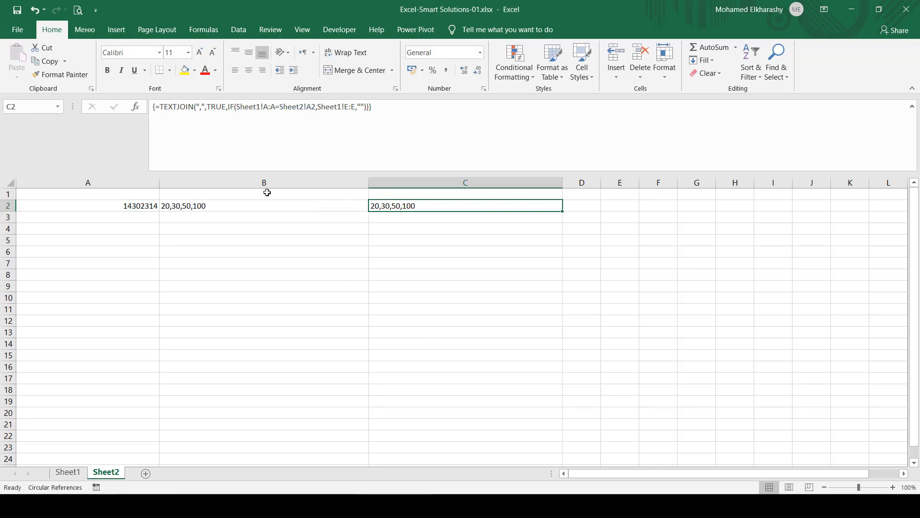
- Filter the SO column on Sheet1 to show only one different sales order number from further down the list
left_click(230, 202)
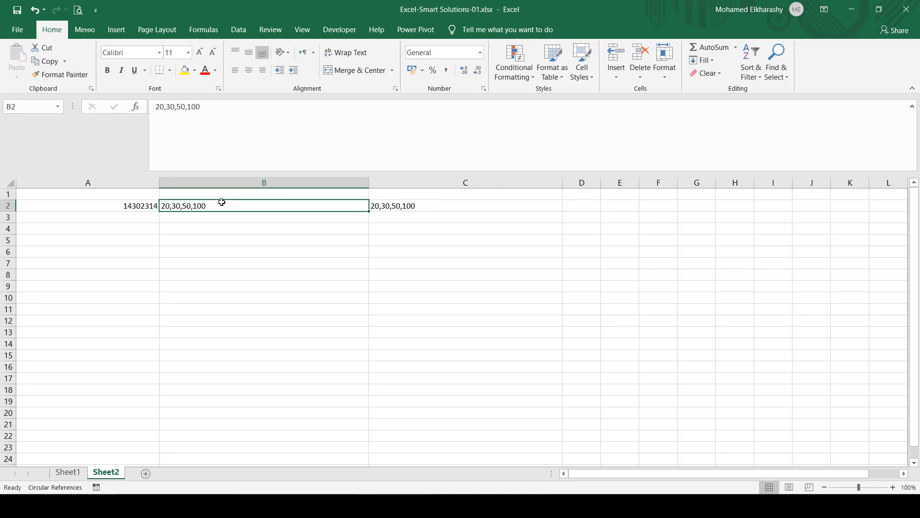
left_click(68, 472)
left_click(111, 303)
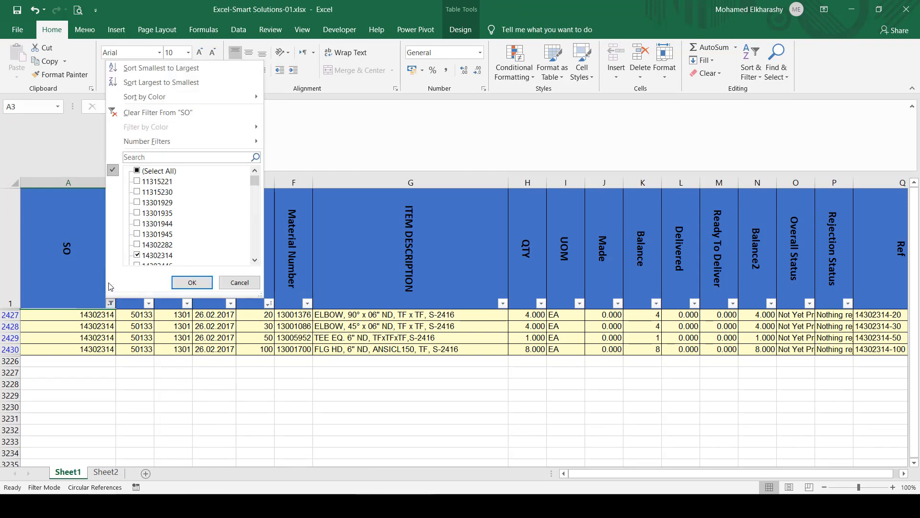
left_click(153, 171)
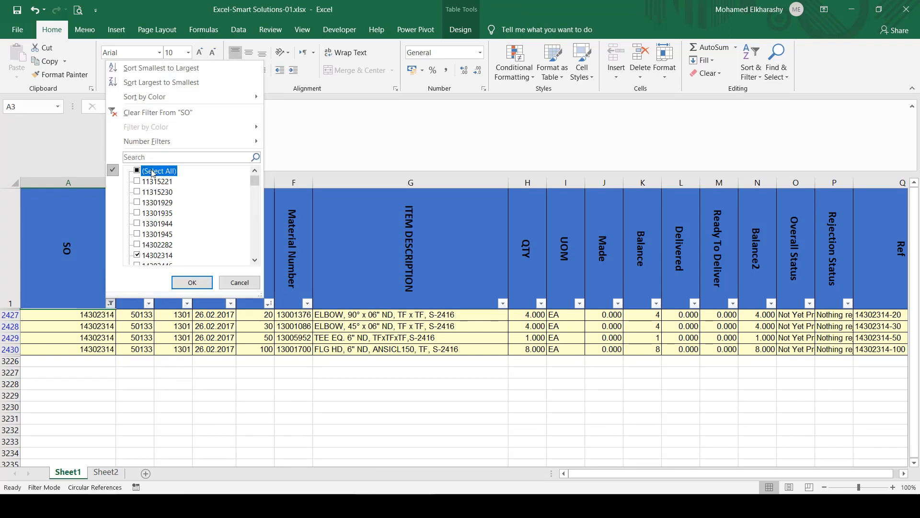
left_click_drag(255, 181, 254, 239)
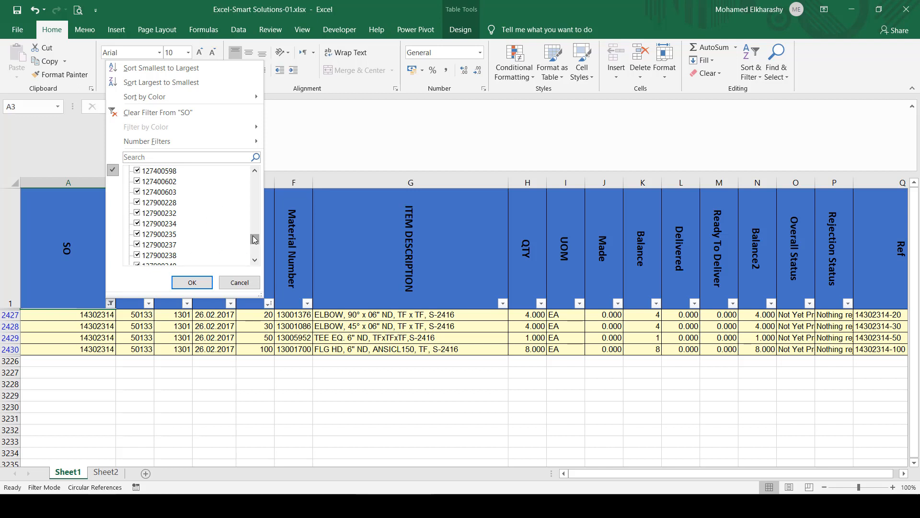
left_click(139, 172)
left_click_drag(252, 238, 253, 239)
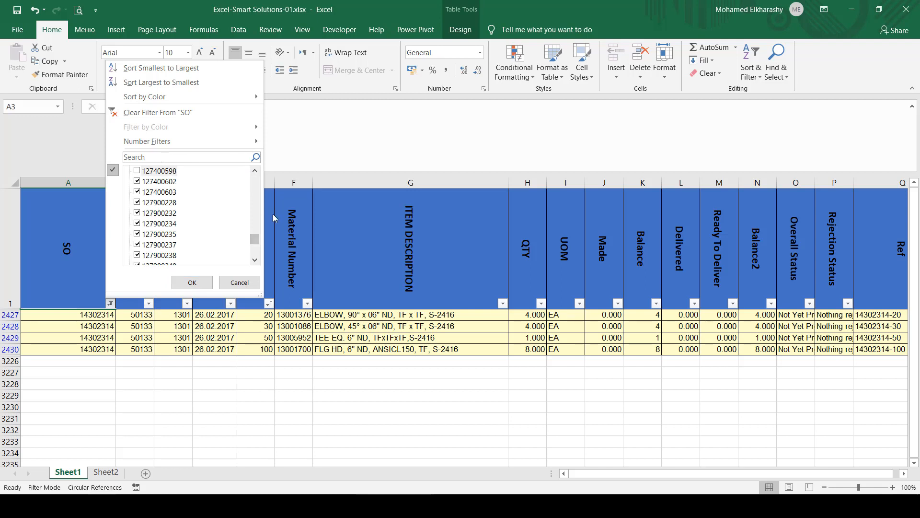
scroll(258, 223, "up", 15)
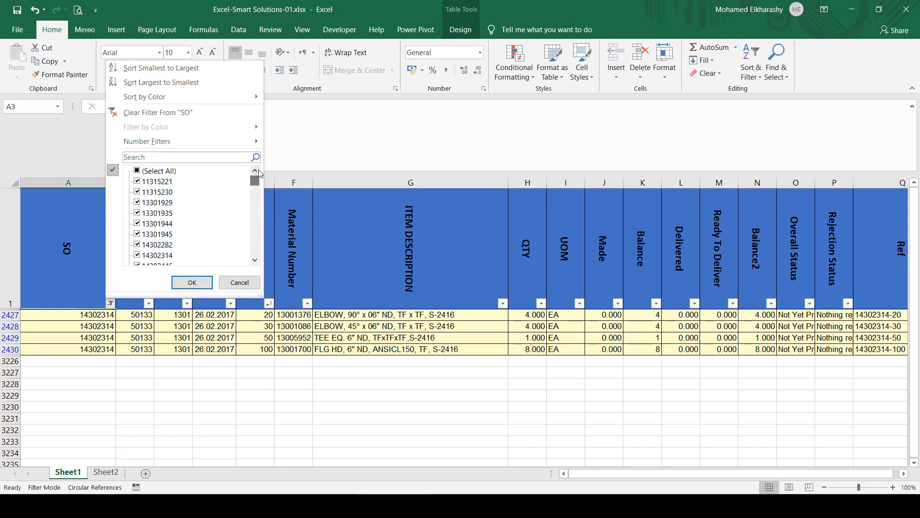
left_click(142, 173)
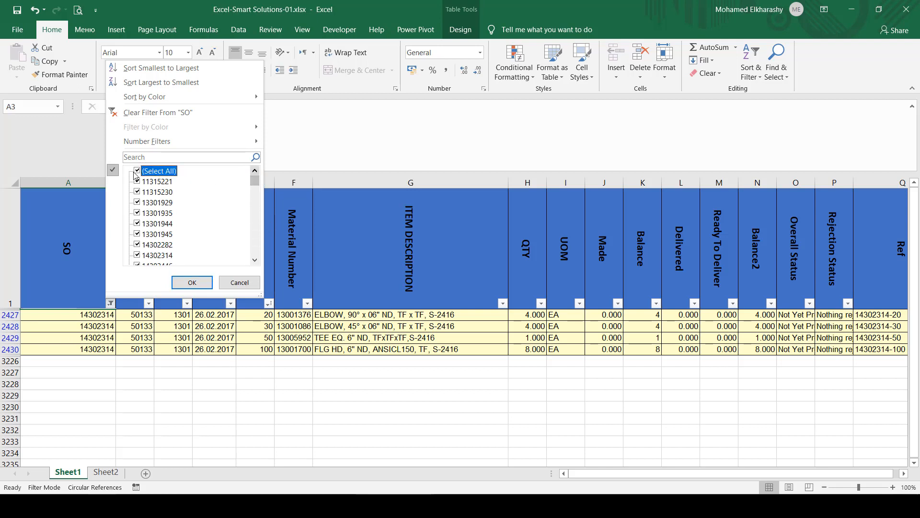
left_click(139, 173)
left_click_drag(257, 184, 258, 249)
left_click(159, 223)
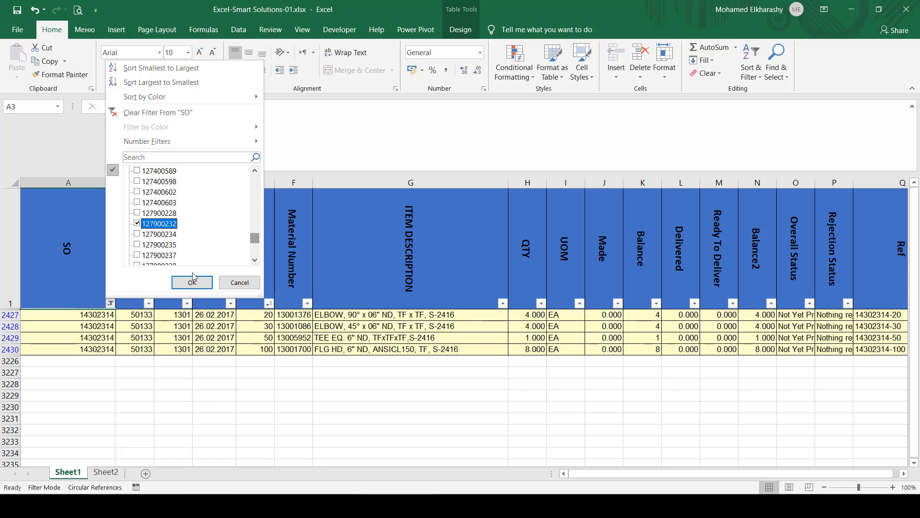
left_click(192, 282)
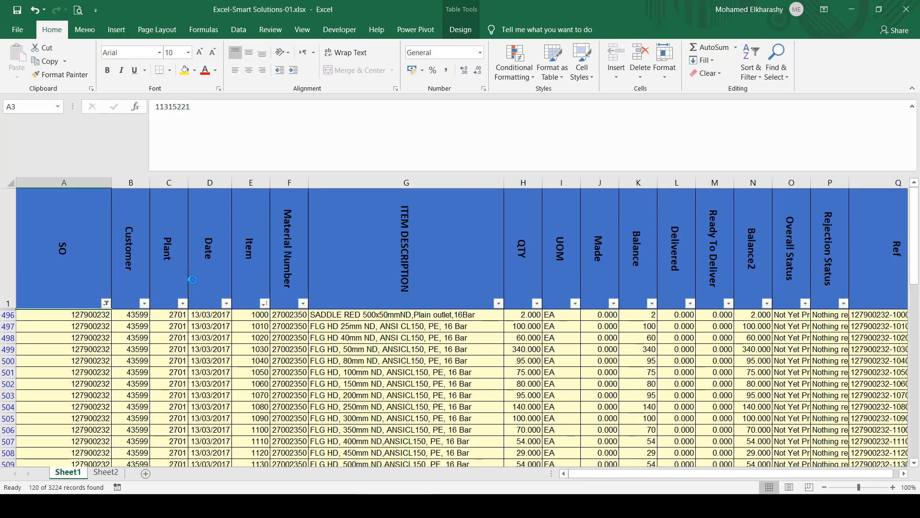
- Sort the filtered rows on Sheet1 by the Item column from smallest to largest
left_click(289, 338)
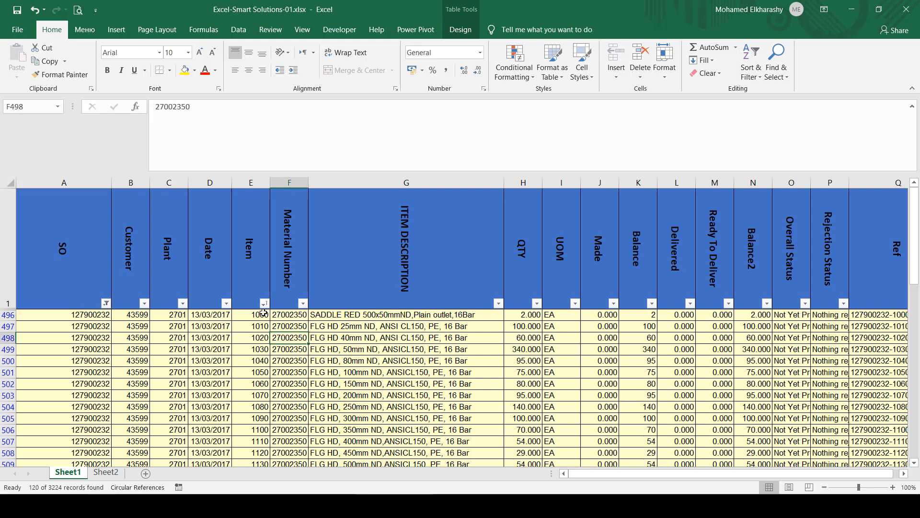
left_click(257, 185)
left_click(264, 303)
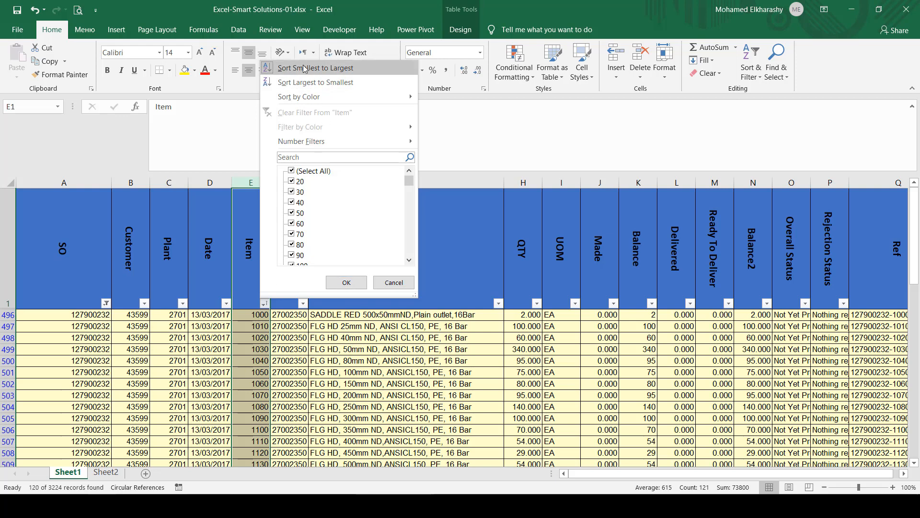
left_click(307, 68)
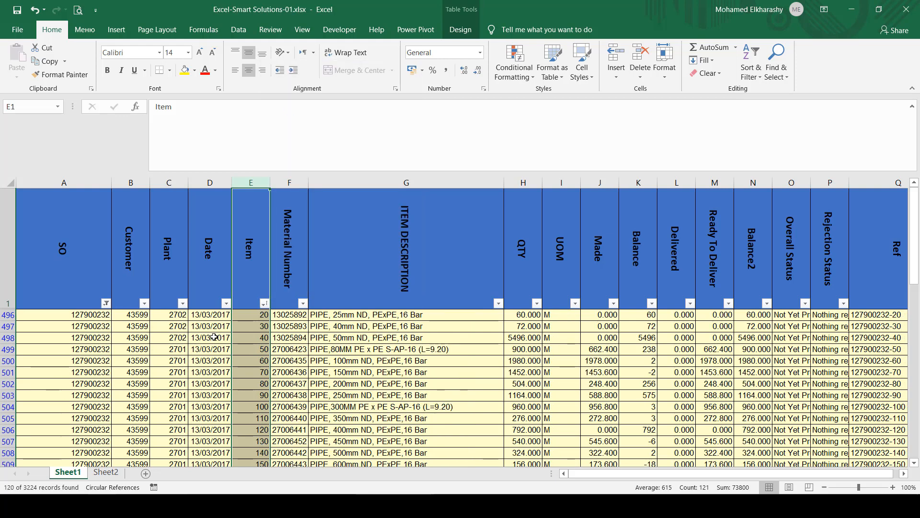
- Copy the filtered sales order number from Sheet1 into cell A3 of Sheet2 as a value only
left_click(77, 352)
key("ctrl+c")
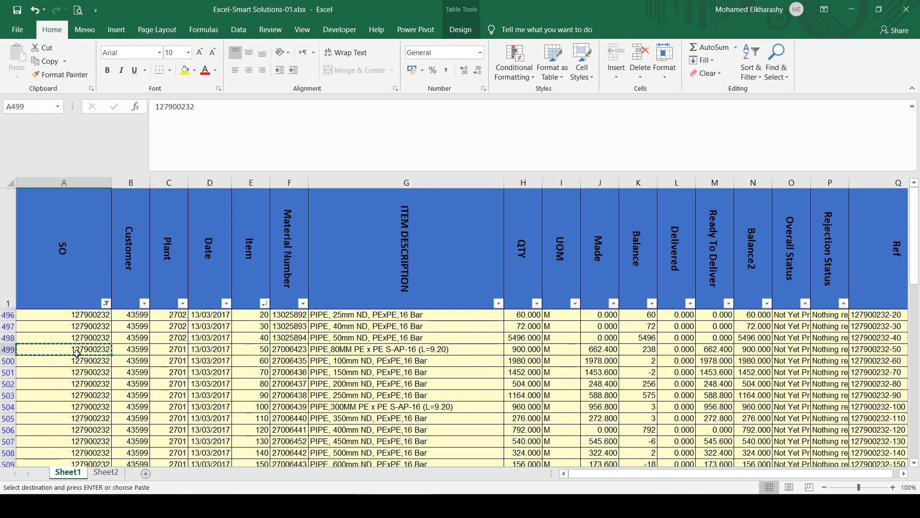
left_click(106, 472)
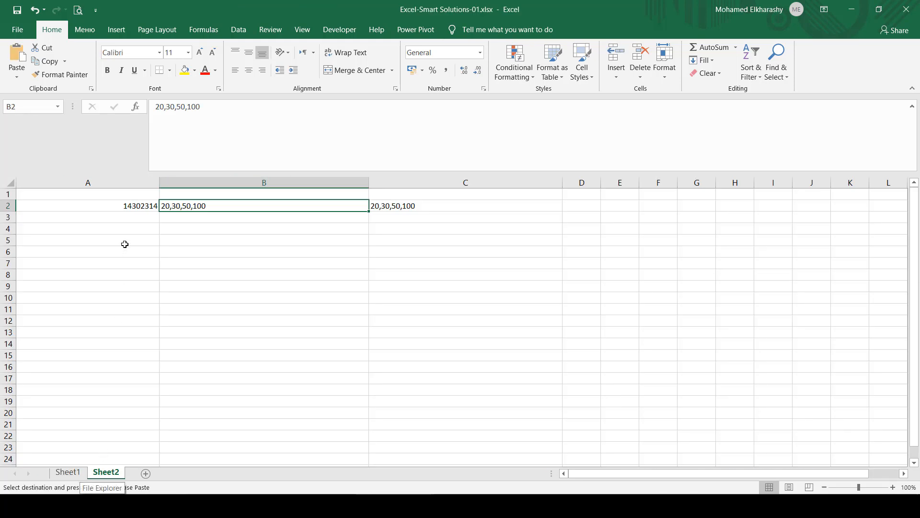
left_click(124, 220)
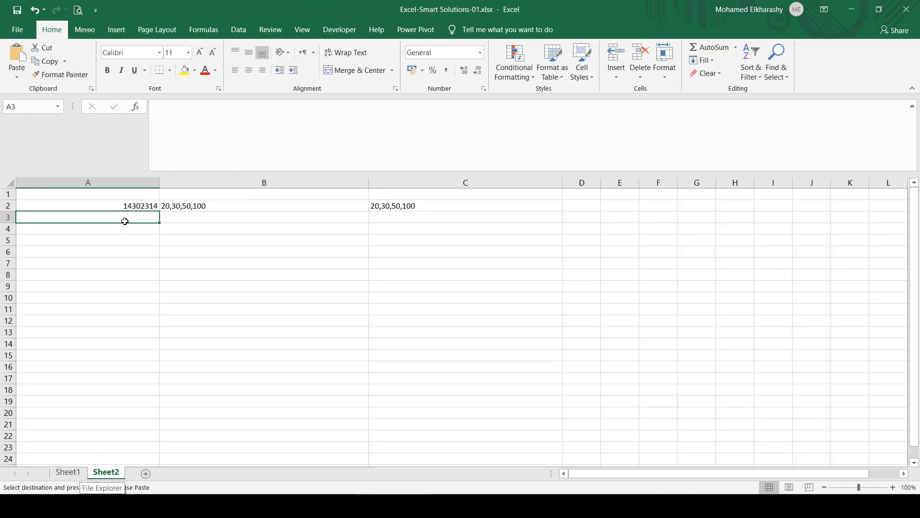
right_click(123, 216)
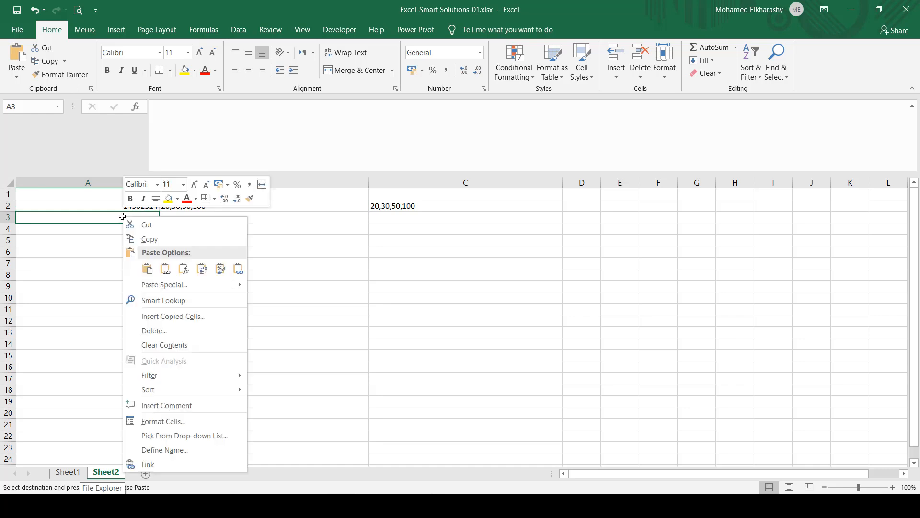
left_click(166, 269)
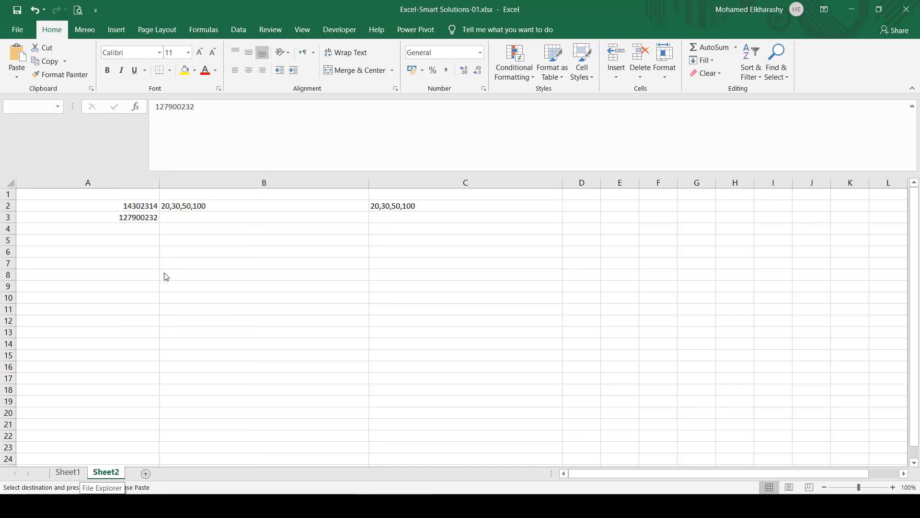
- Fill the array formula from C2 down to C3 and autofit column C to its contents
left_click(377, 206)
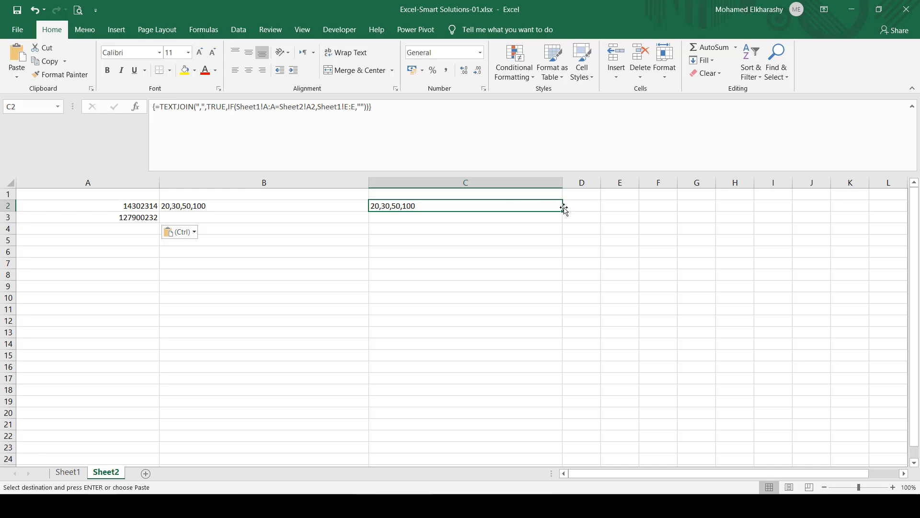
left_click_drag(563, 211, 563, 221)
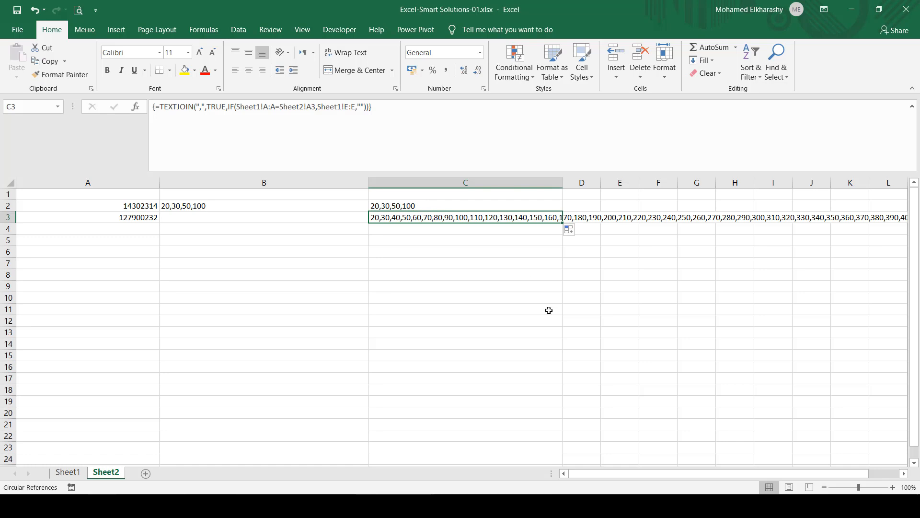
left_click_drag(607, 475, 787, 473)
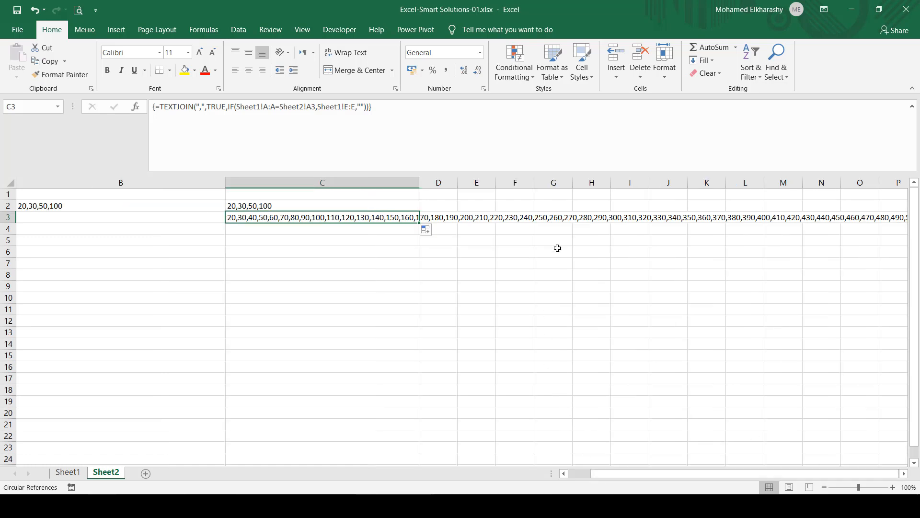
double_click(415, 185)
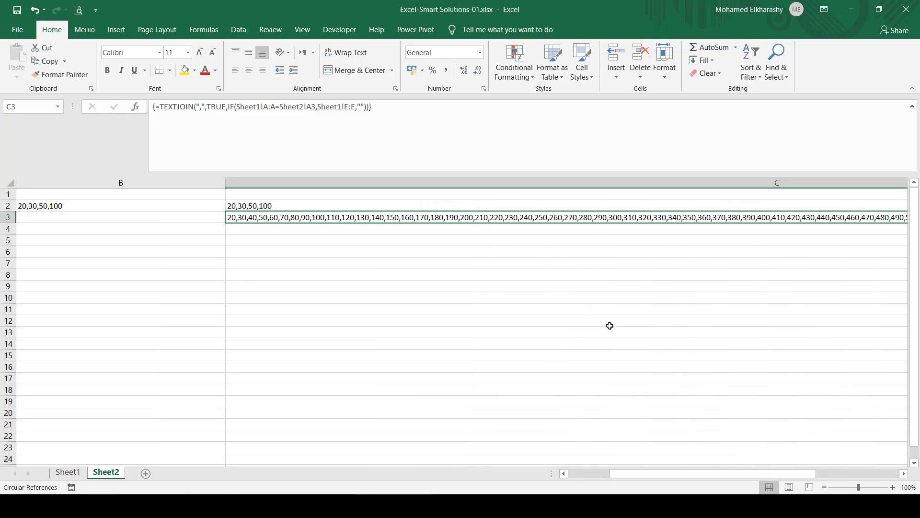
- Compare the end of the joined list in C3 with the last item number of the filtered order on Sheet1
left_click(903, 473)
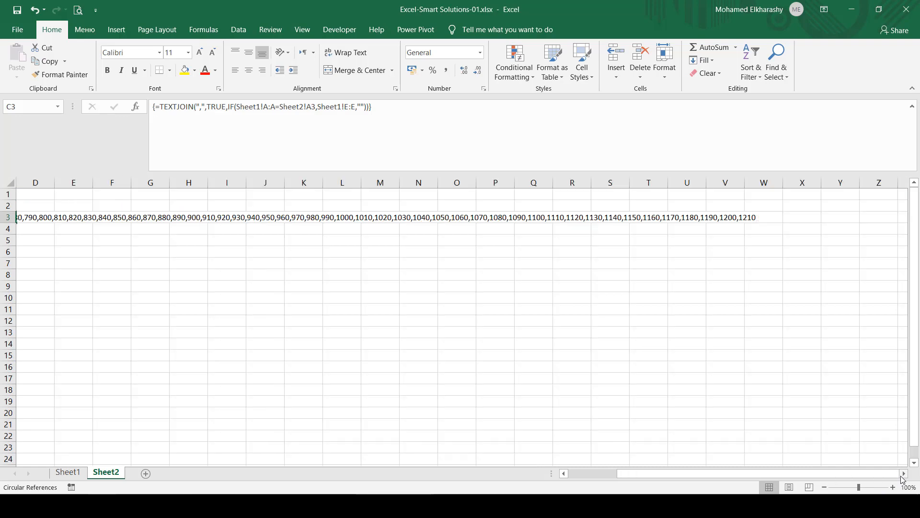
left_click(904, 473)
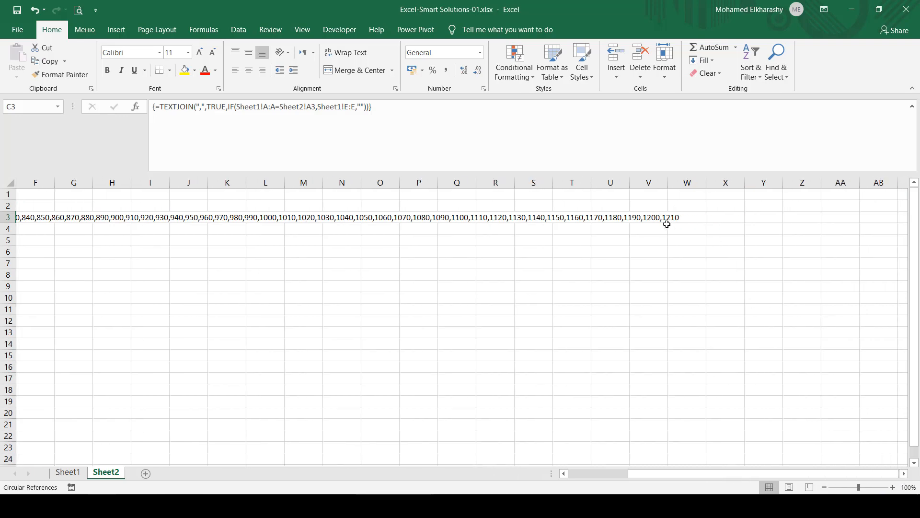
left_click(62, 473)
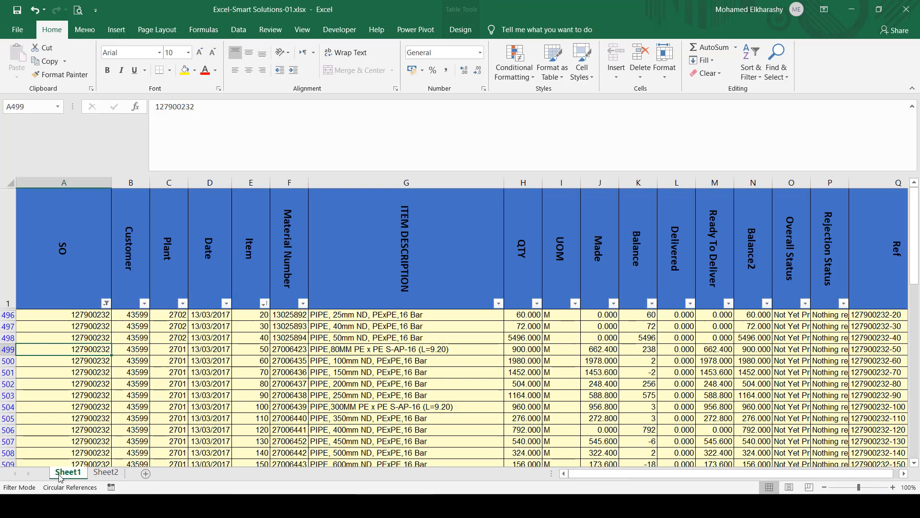
left_click(259, 370)
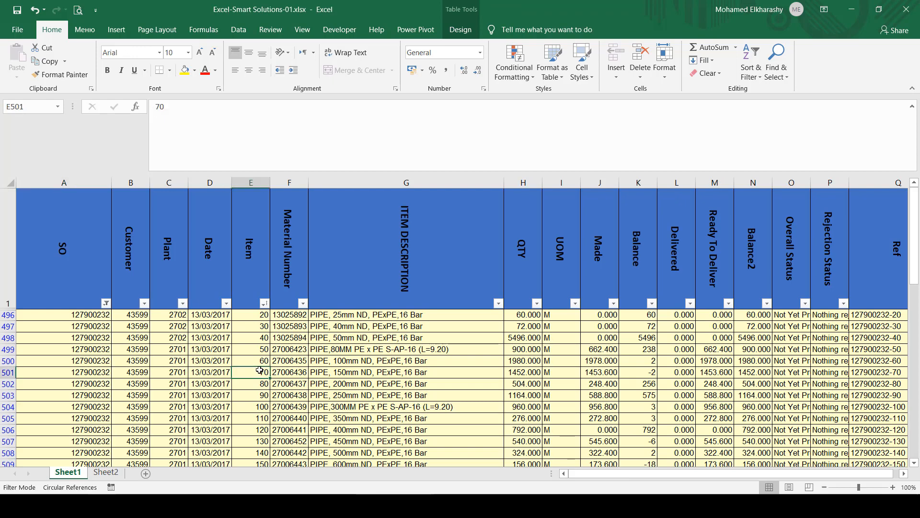
key("ctrl+Down")
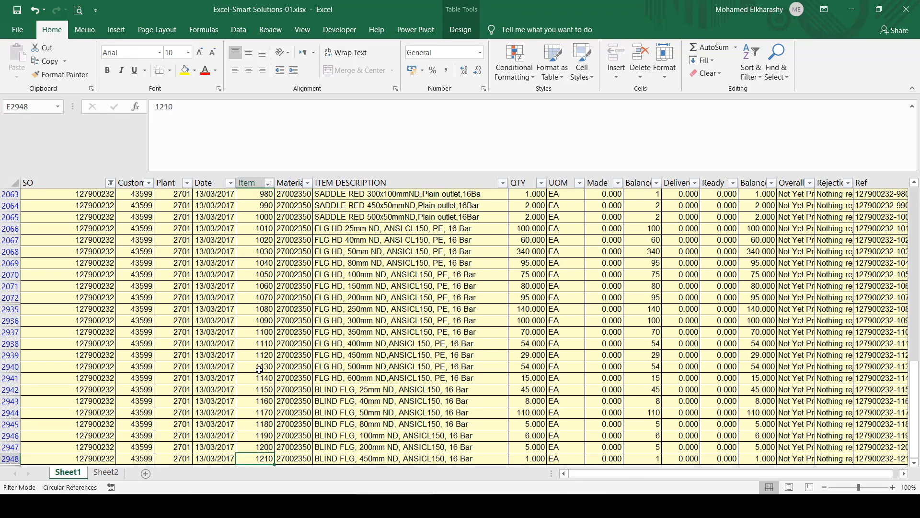
key("ctrl+Home")
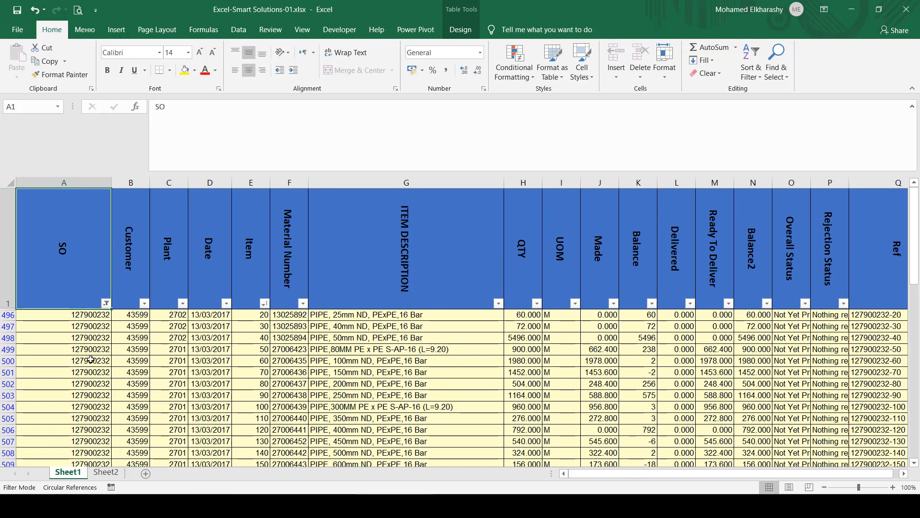
- Reset the SO column filter on Sheet1 to show all sales orders
left_click_drag(91, 360, 100, 295)
left_click(106, 303)
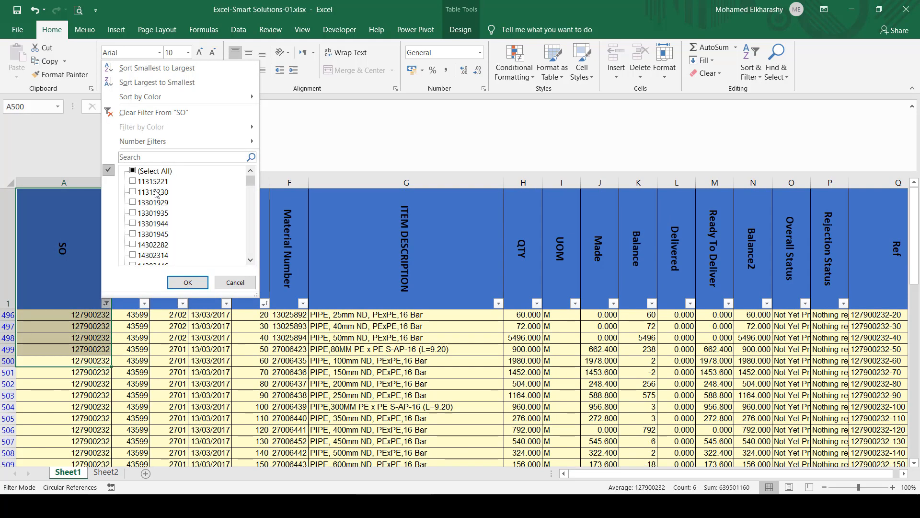
left_click(158, 170)
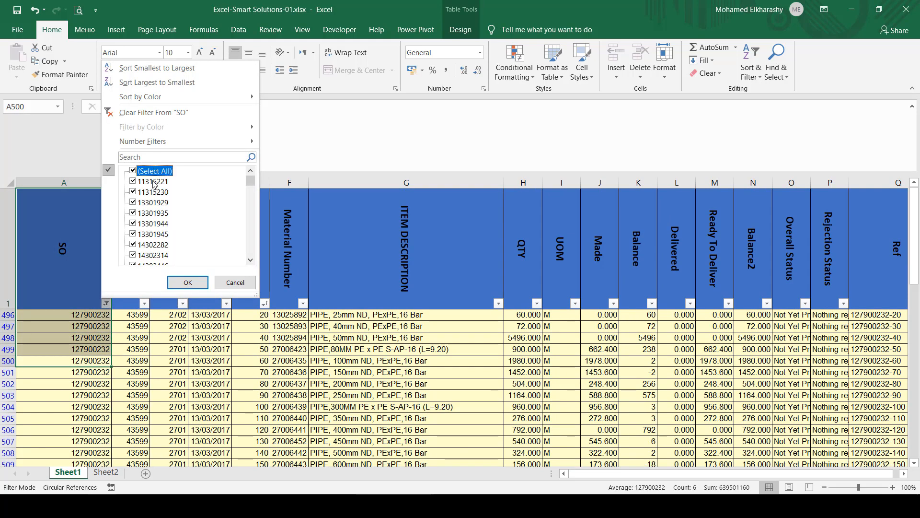
left_click(179, 286)
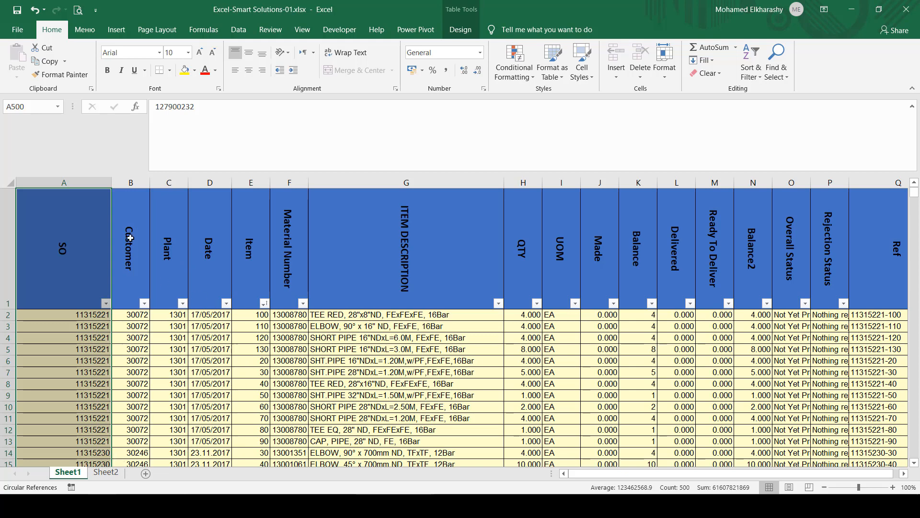
- Copy SO cells A1:A500 from Sheet1 into column A of a new sheet as values and autofit that column
key("ctrl+c")
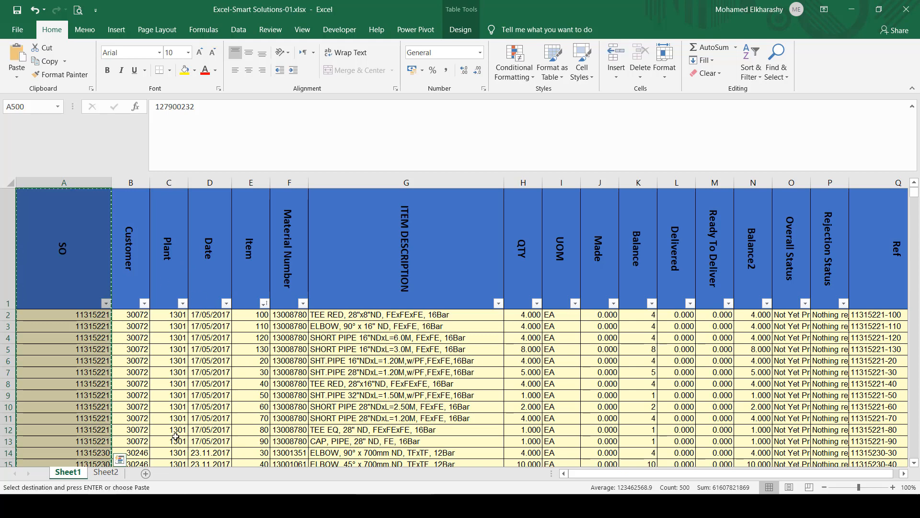
left_click(145, 473)
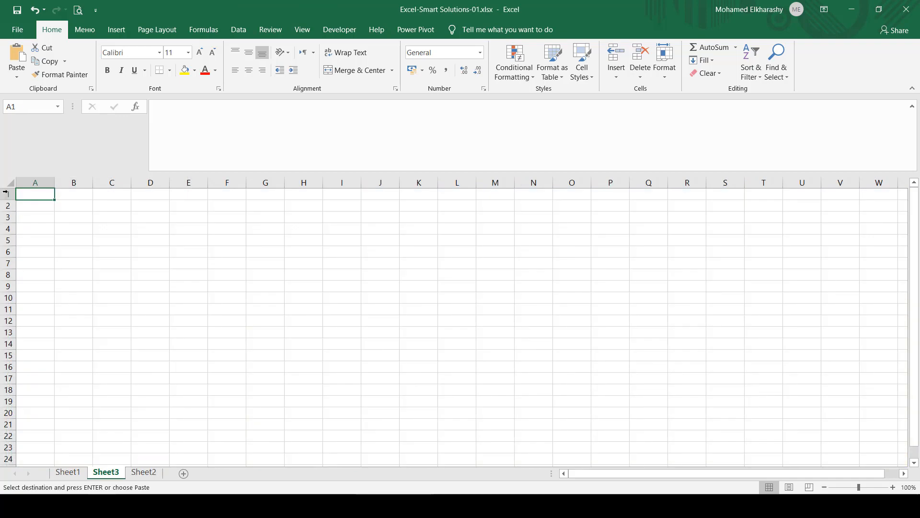
right_click(43, 181)
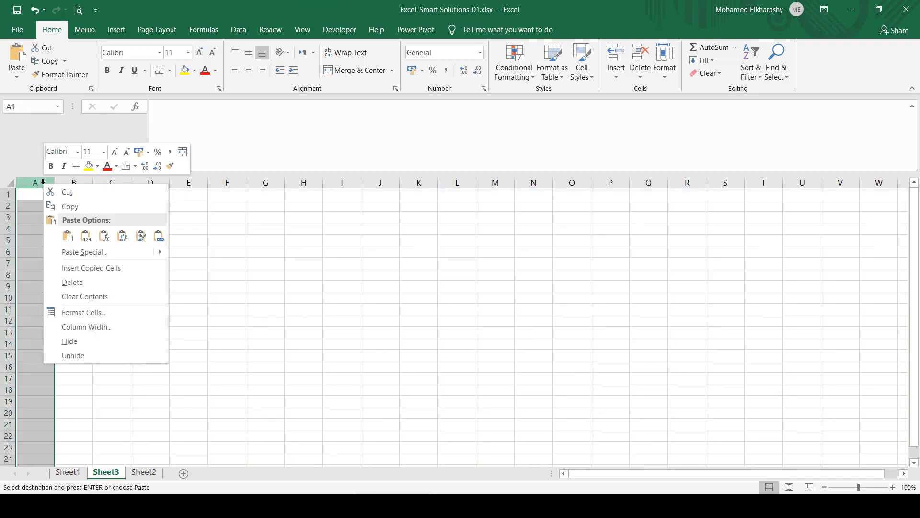
left_click(85, 241)
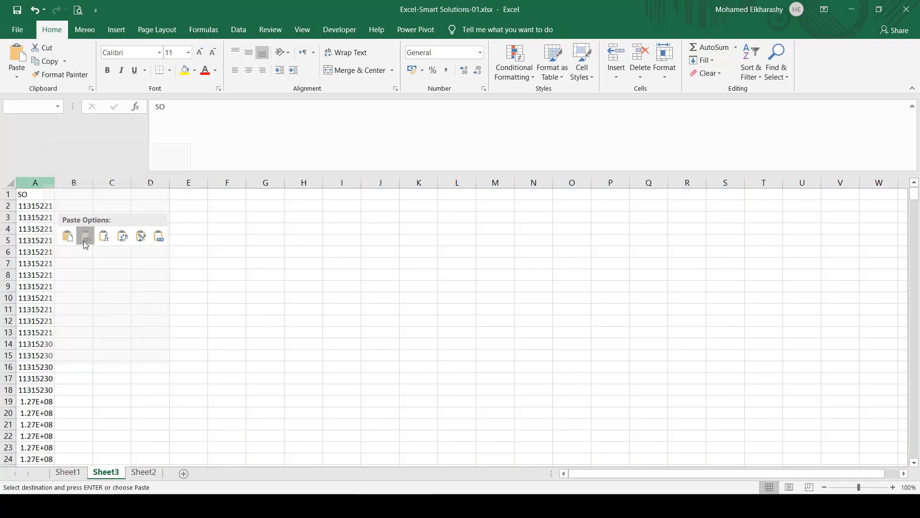
double_click(54, 180)
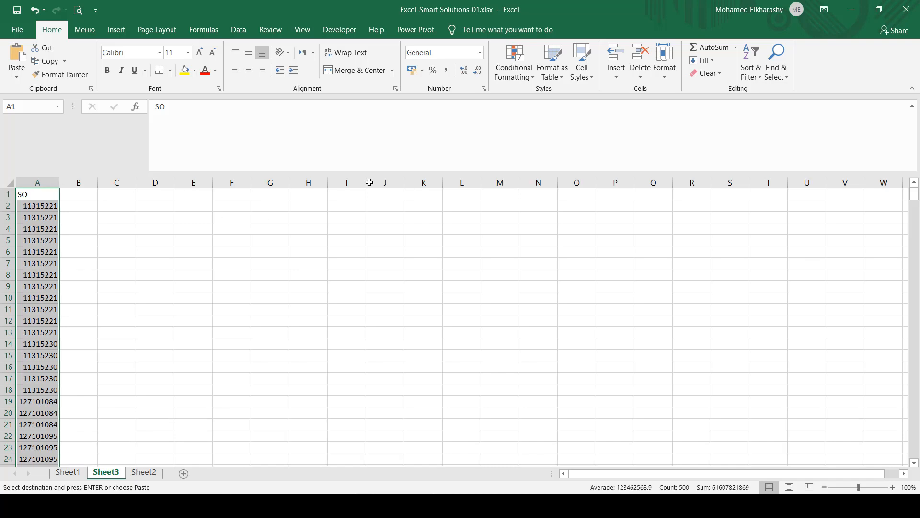
- Remove the duplicate values from the SO column on Sheet3, treating the first row as a header
scroll(584, 65, "down", 5)
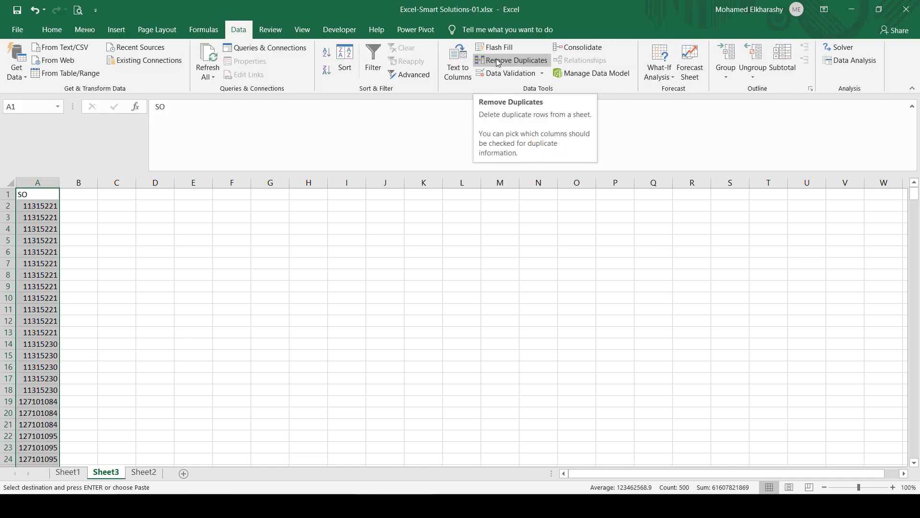
left_click(496, 65)
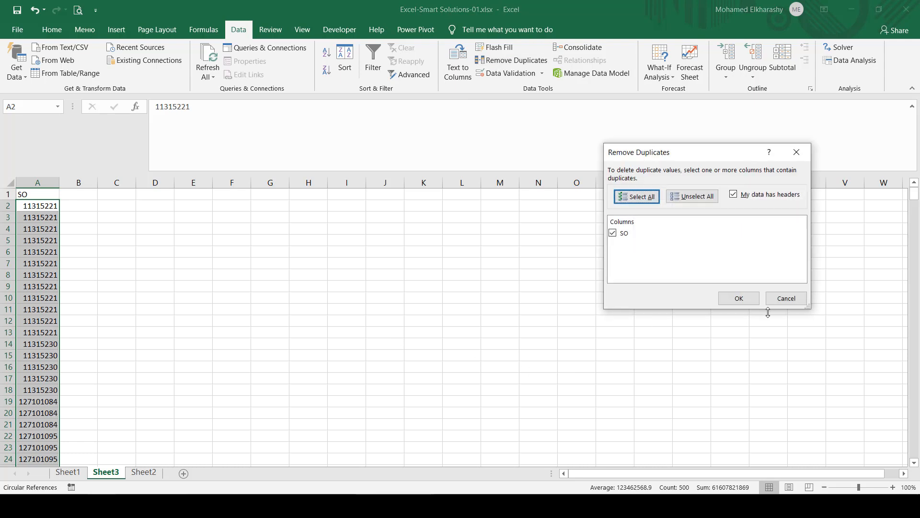
left_click(739, 299)
left_click(460, 290)
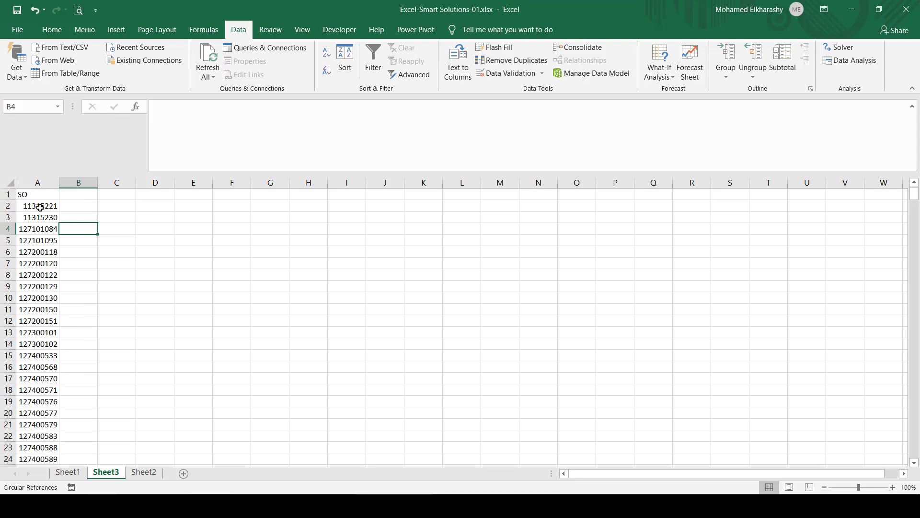
- Copy the unique sales order numbers in A2:A29 of Sheet3 into column A of Sheet2, starting at A2
left_click_drag(42, 207, 42, 439)
key("ctrl+c")
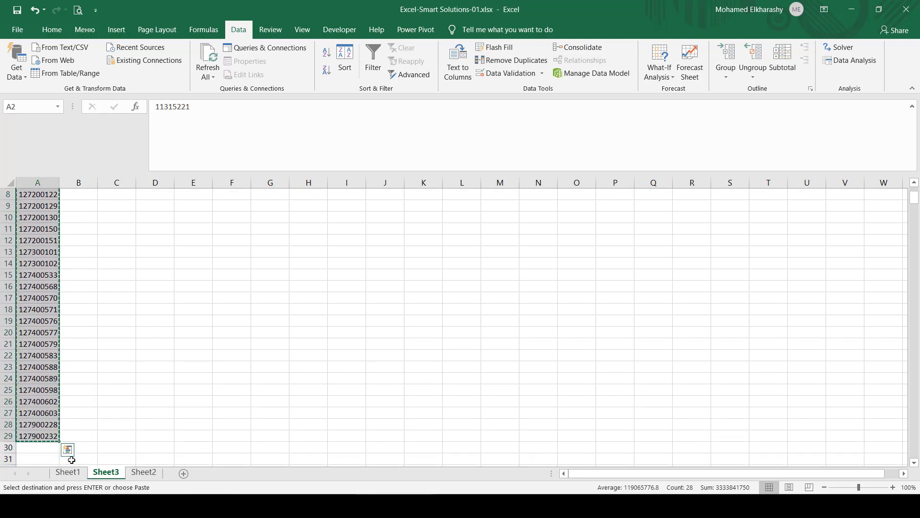
left_click(68, 472)
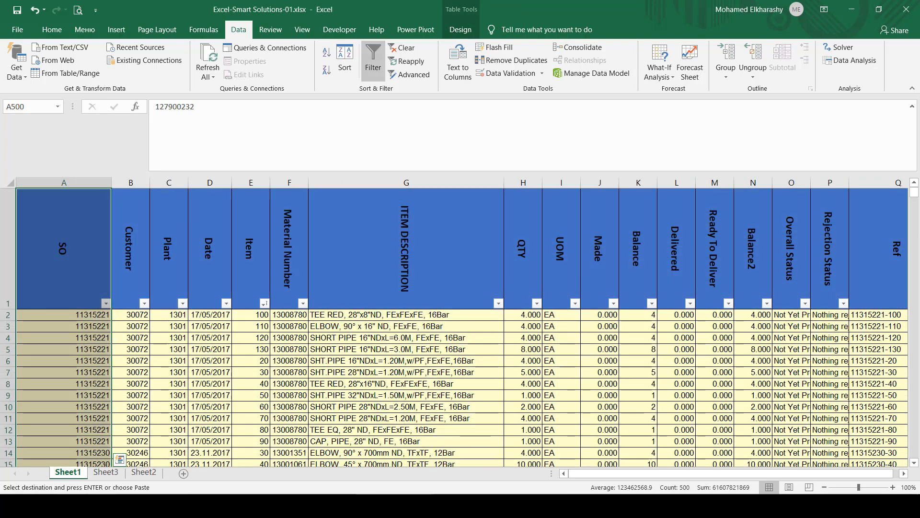
left_click(134, 474)
left_click(45, 216)
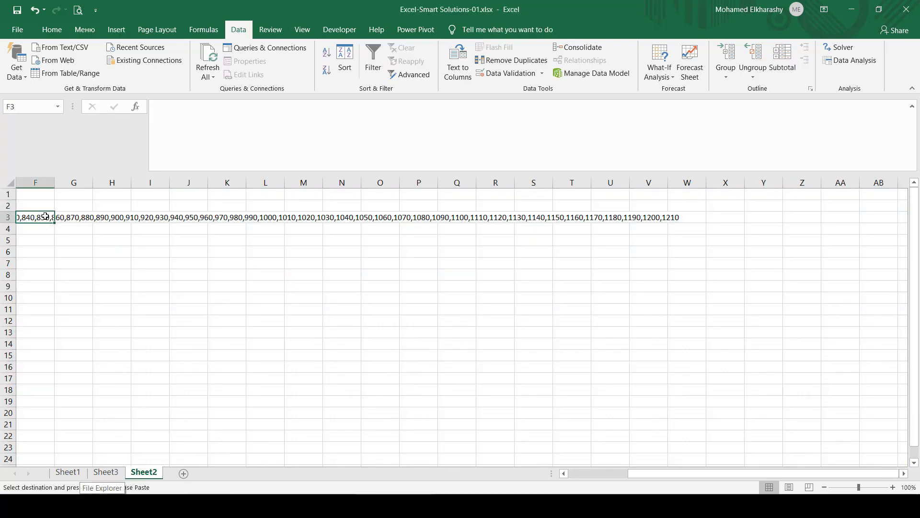
key("ctrl+Home")
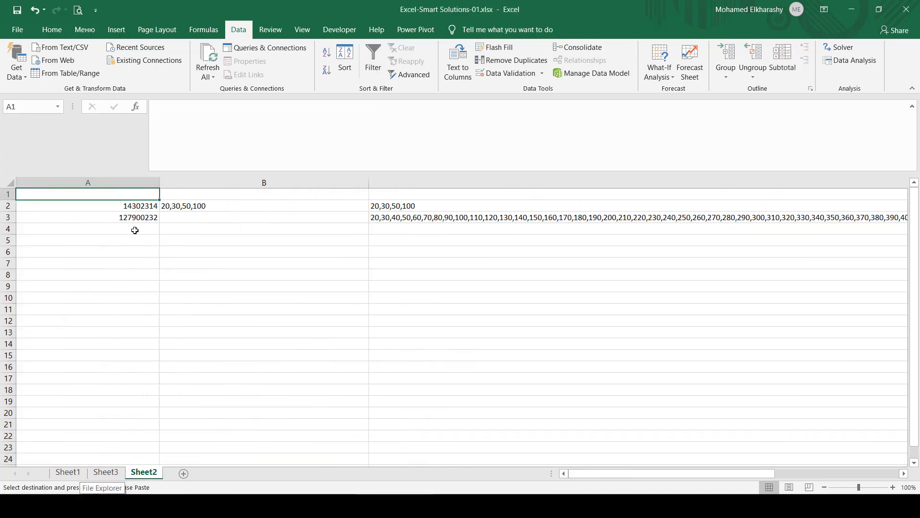
left_click(128, 216)
left_click(126, 207)
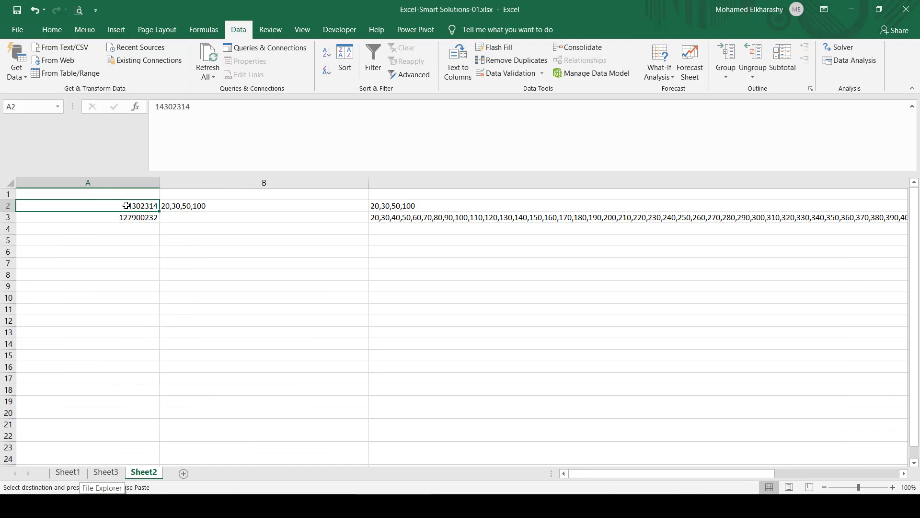
right_click(127, 207)
left_click(163, 261)
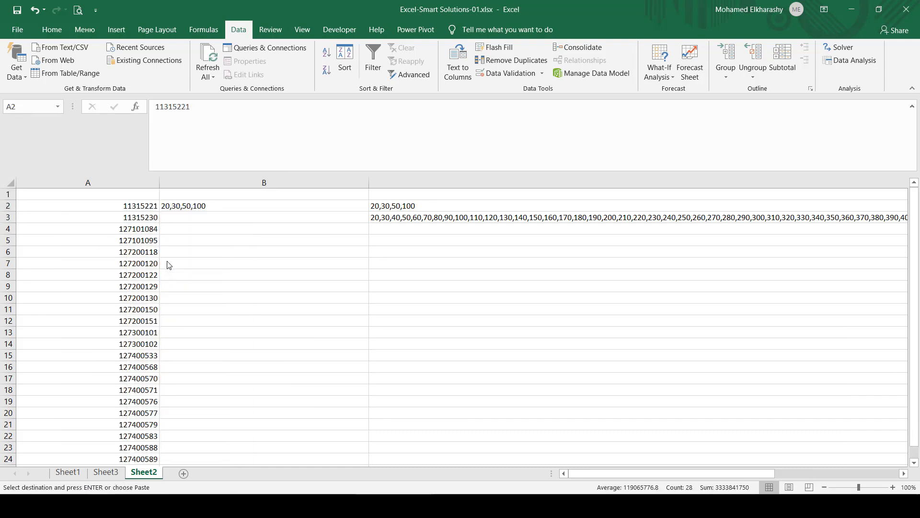
- Delete the old result column B on Sheet2 and fill the TEXTJOIN array formula from B3 down beside all sales orders
left_click(273, 182)
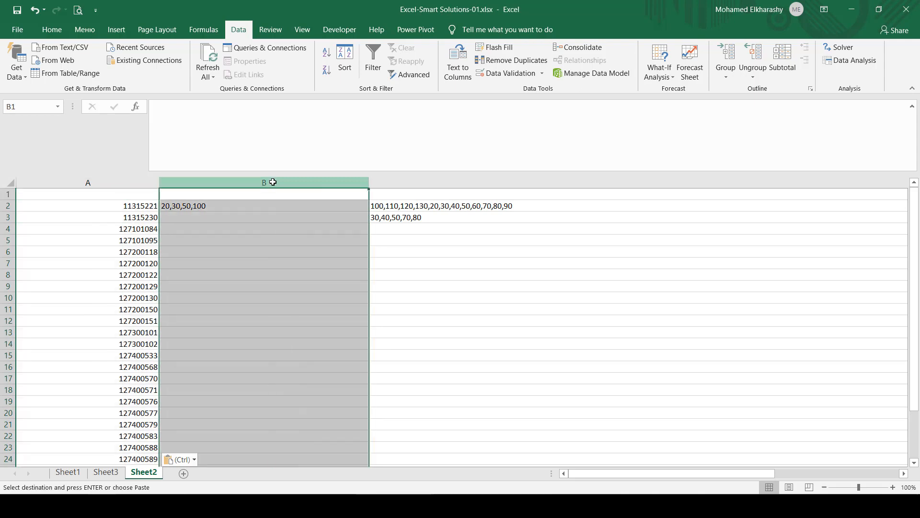
key("ctrl+minus")
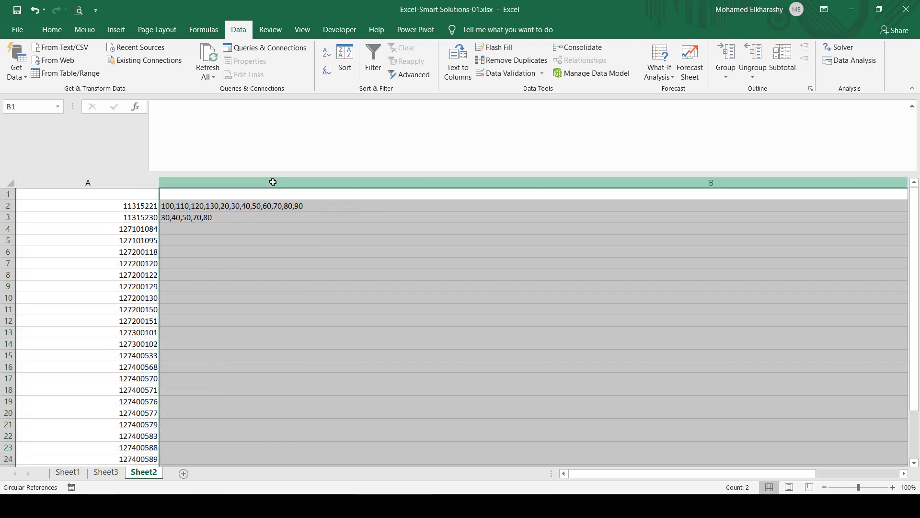
left_click(383, 220)
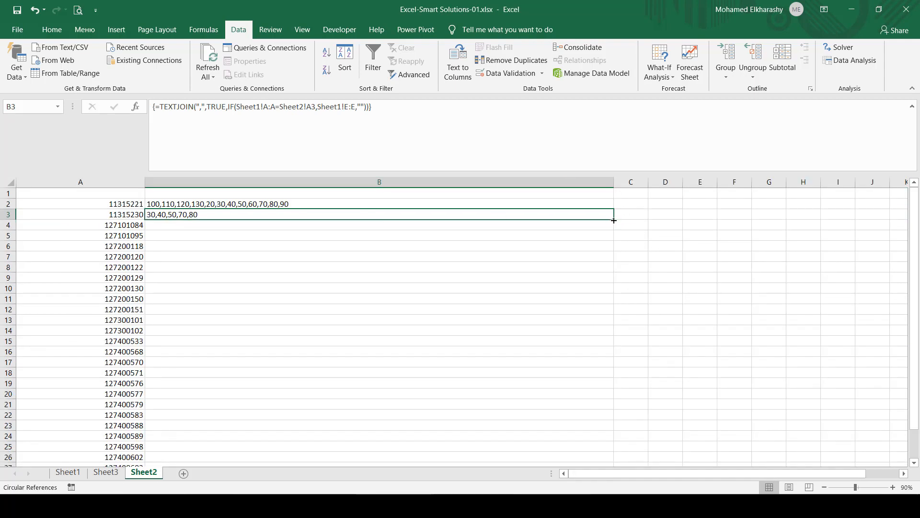
double_click(614, 220)
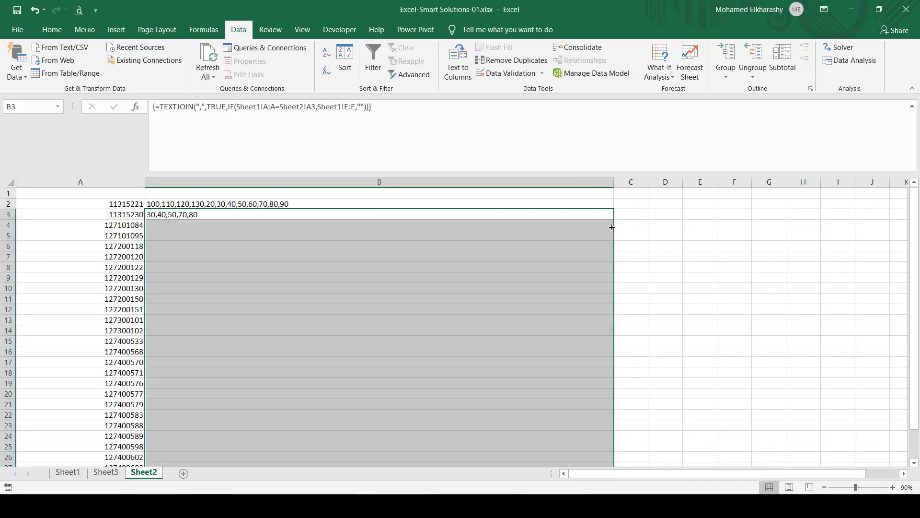
left_click(413, 258)
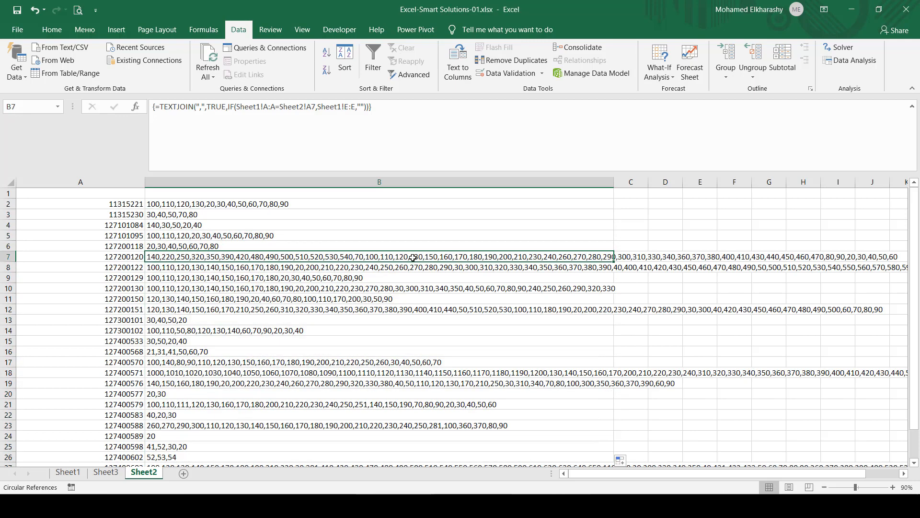
key("ctrl+Up")
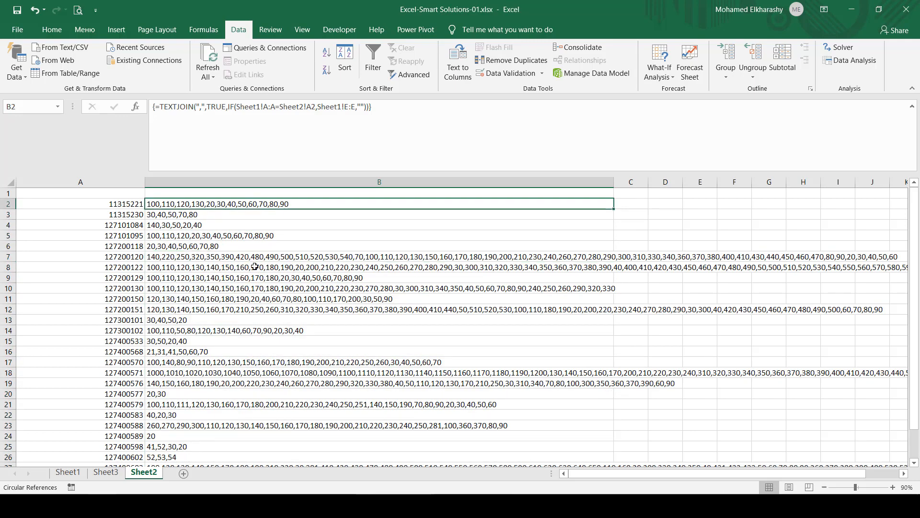